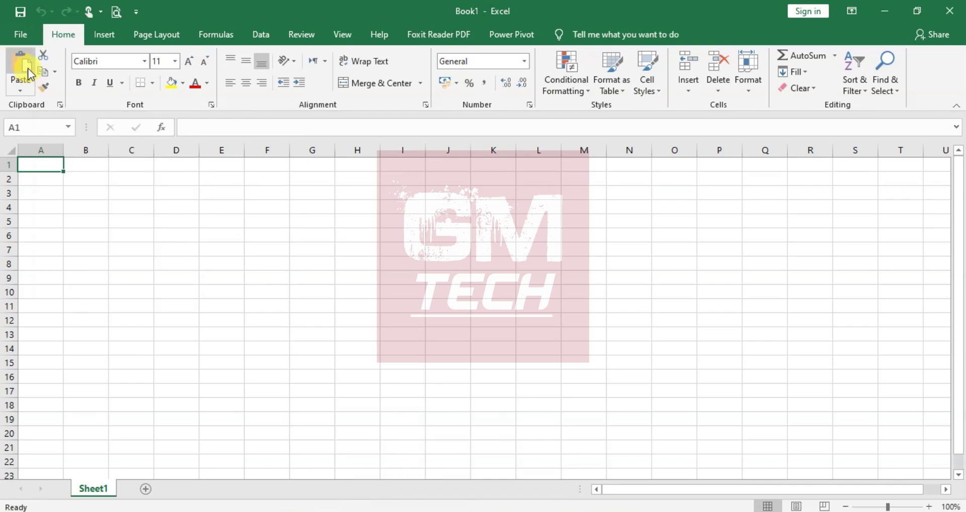
# Type 'test' into cell E4 and copy E4 to the clipboard
pyautogui.click(201, 206)
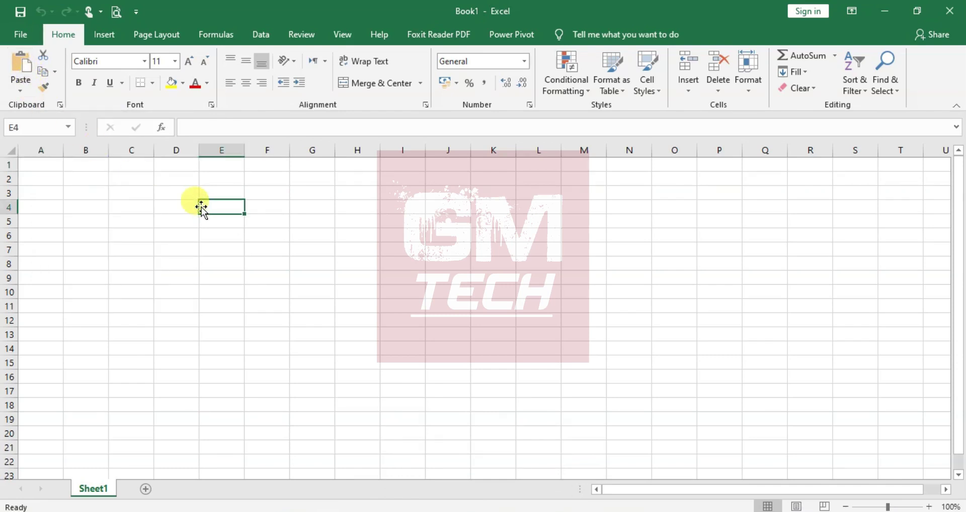
pyautogui.write('test')
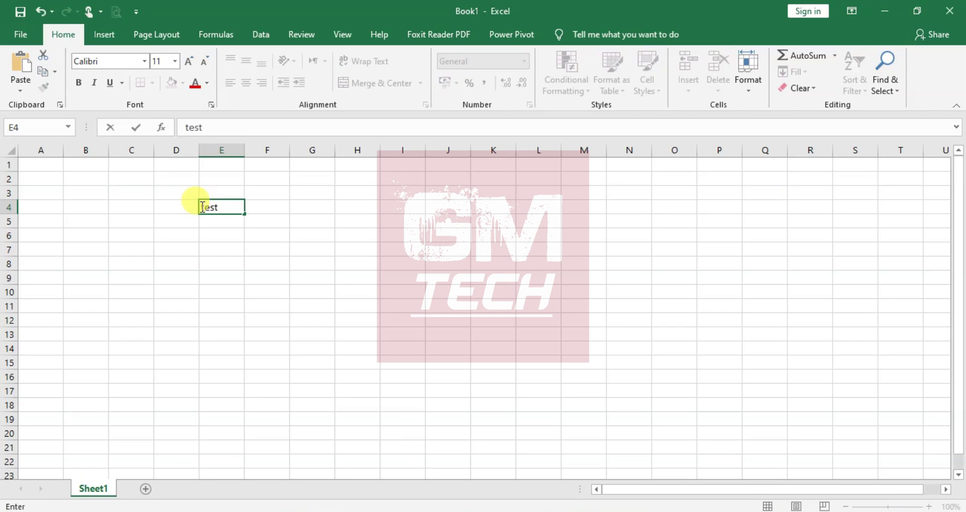
pyautogui.press('Return')
pyautogui.click(211, 204)
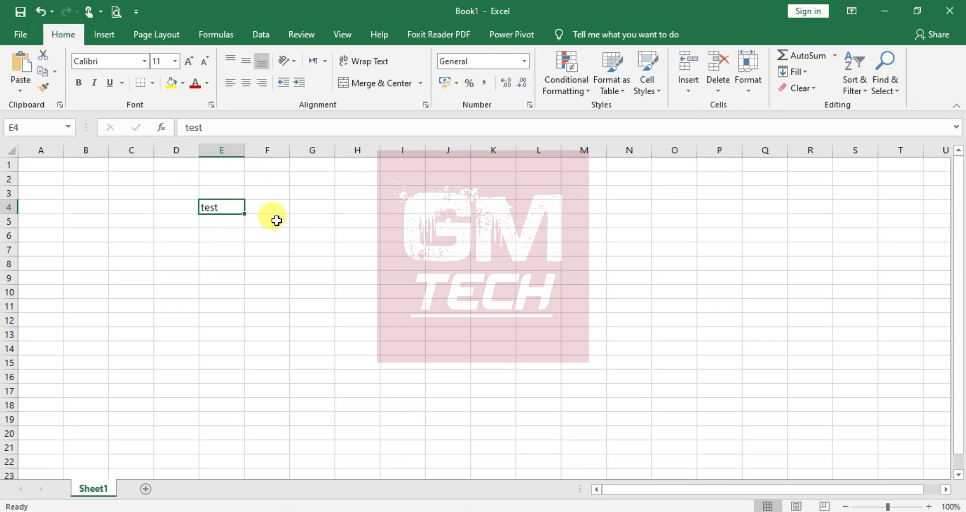
pyautogui.hotkey('ctrl', 'c')
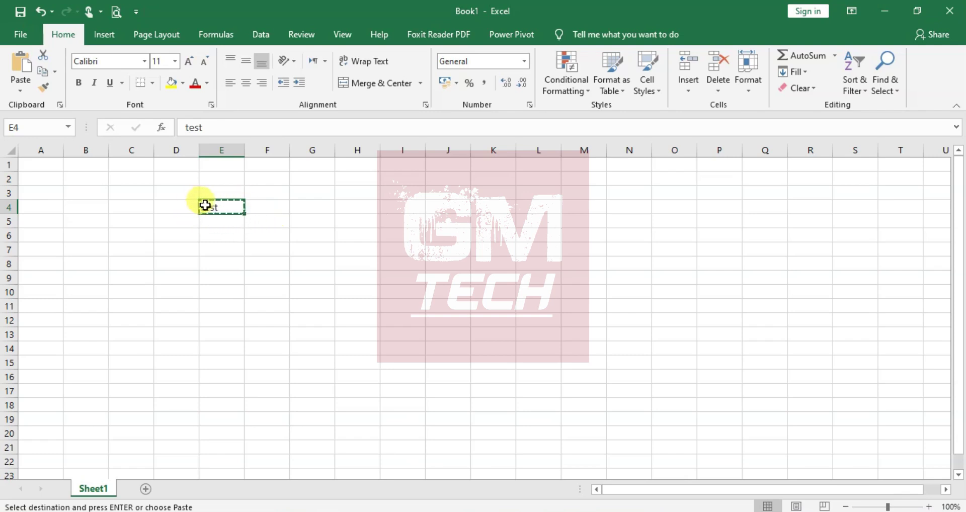
# Paste 'test' into G6, then cut it from G6 and paste it into E8
pyautogui.click(325, 237)
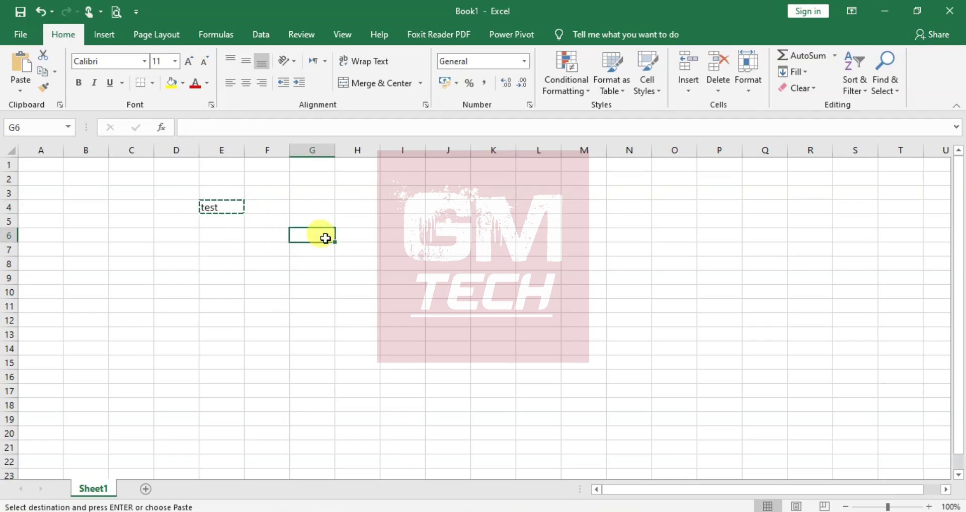
pyautogui.hotkey('ctrl', 'v')
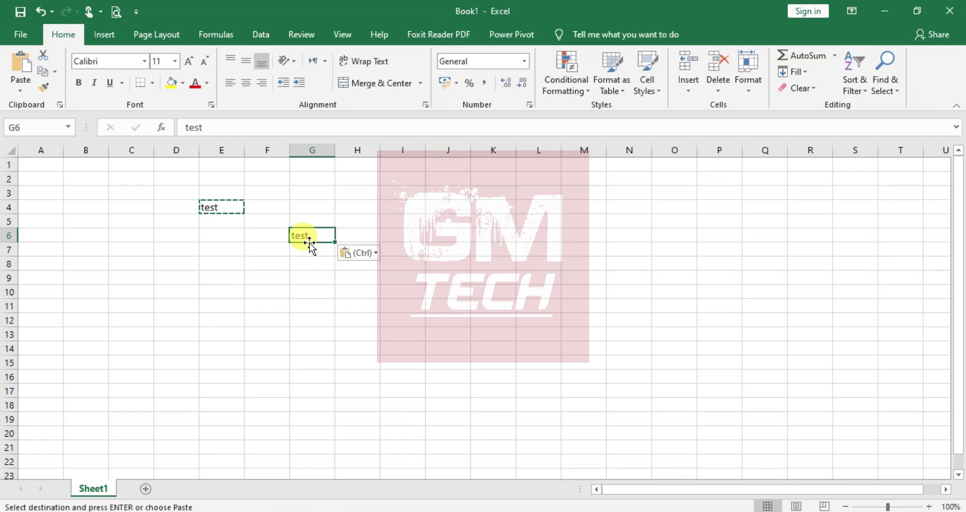
pyautogui.click(44, 57)
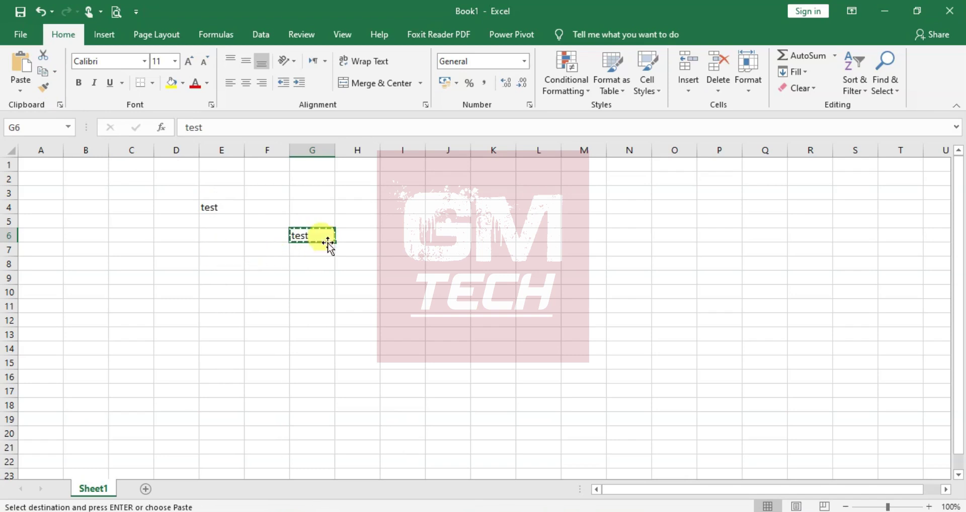
pyautogui.click(211, 262)
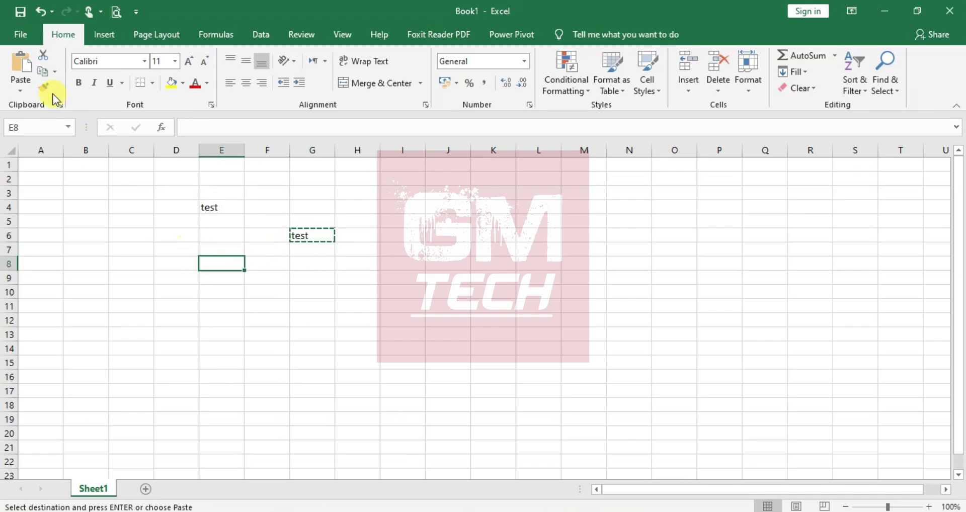
pyautogui.click(19, 70)
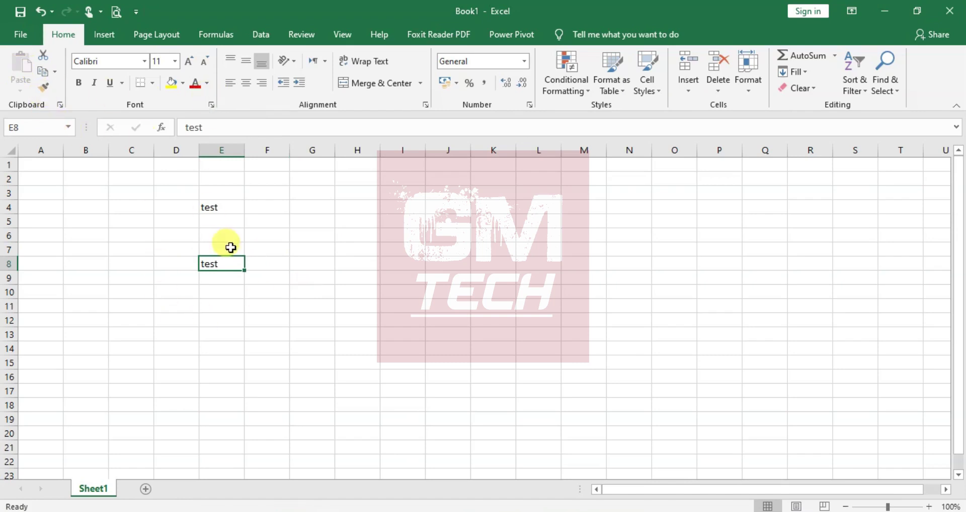
# Make E8's text red and four sizes larger, then Format Paint that style onto E4
pyautogui.click(196, 84)
pyautogui.click(189, 61)
pyautogui.click(190, 61)
pyautogui.click(190, 61)
pyautogui.click(190, 61)
pyautogui.click(190, 62)
pyautogui.click(190, 61)
pyautogui.click(190, 61)
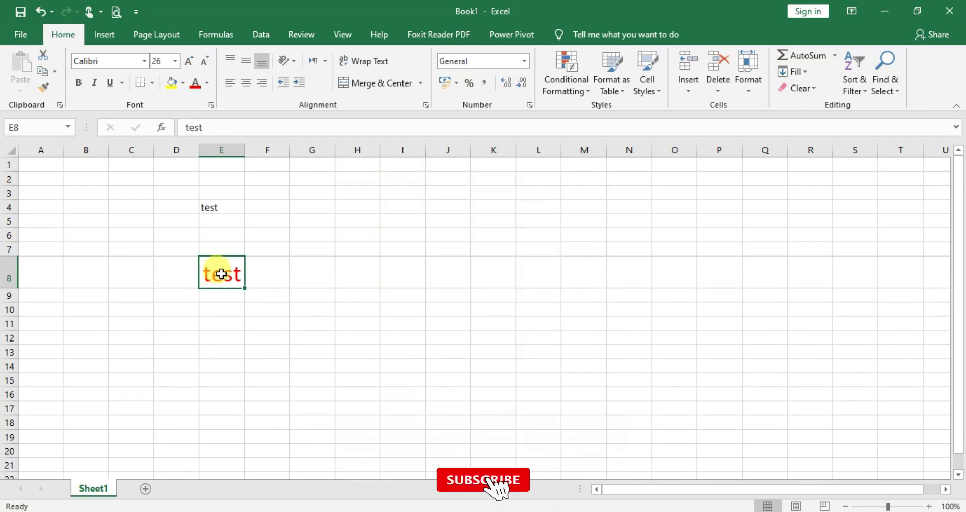
pyautogui.click(44, 90)
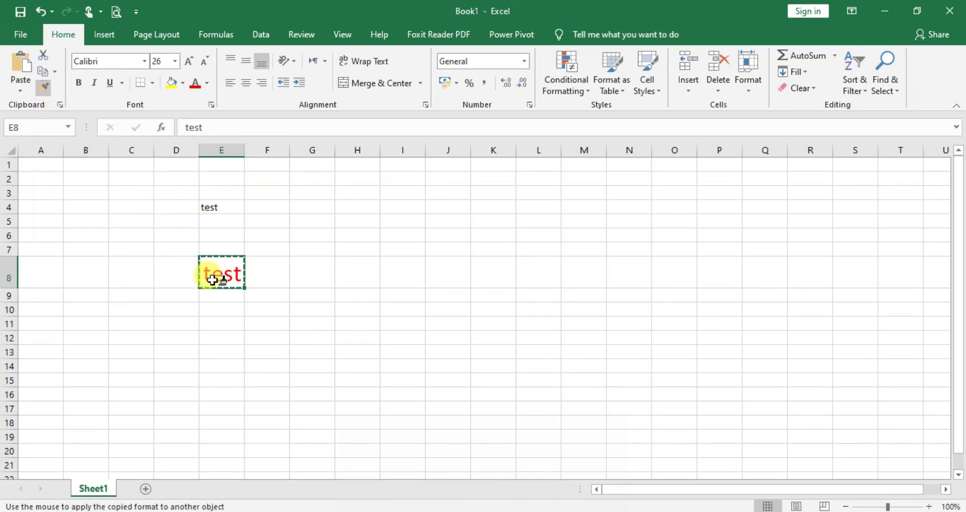
pyautogui.click(213, 204)
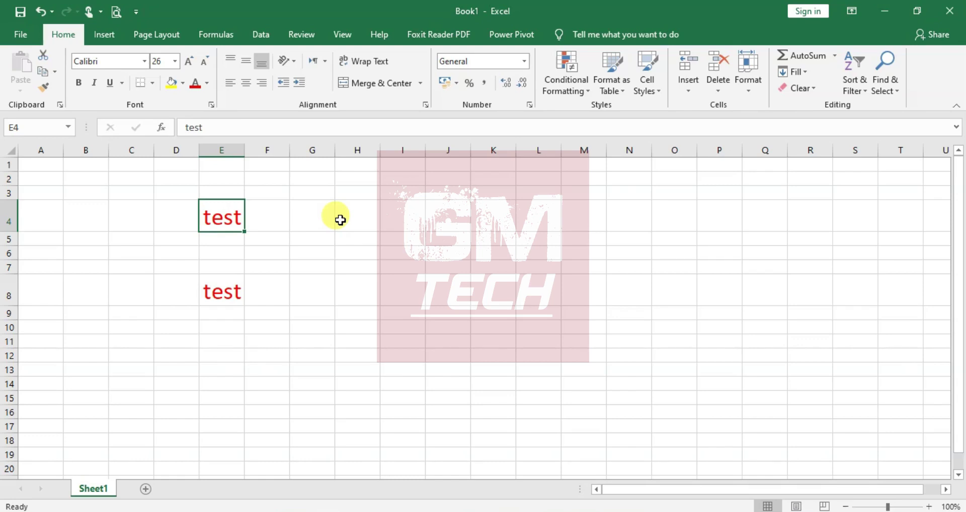
# Delete all sheet contents and undo the changes, leaving the sheet empty with the copy cancelled
pyautogui.hotkey('ctrl', 'a')
pyautogui.press('Delete')
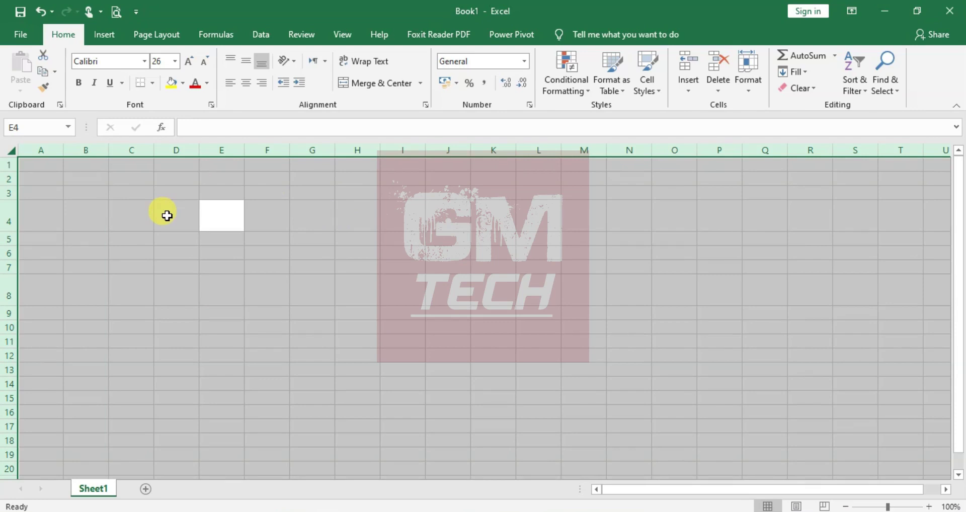
pyautogui.hotkey('ctrl', 'z')
pyautogui.hotkey('ctrl', 'c')
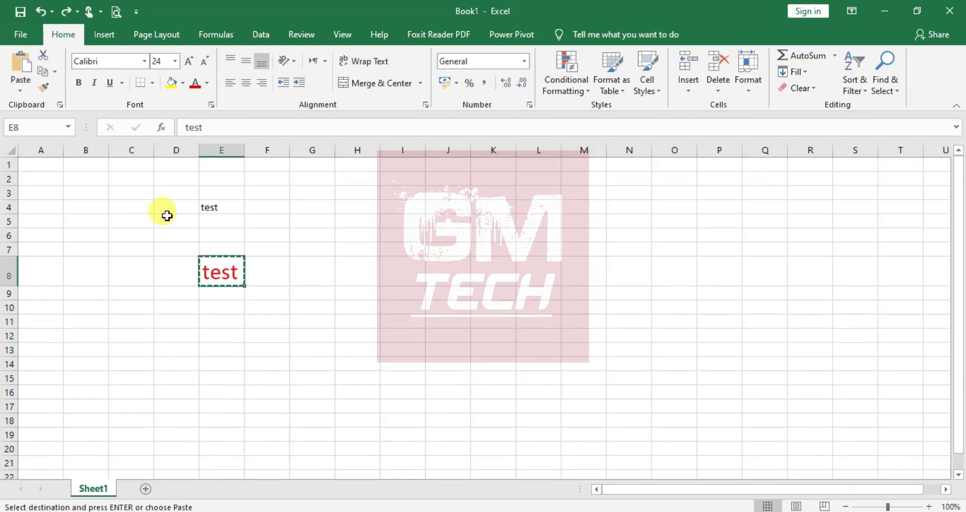
pyautogui.hotkey('ctrl', 'shift', ',')
pyautogui.hotkey('ctrl', 'shift', ',')
pyautogui.hotkey('ctrl', 'shift', ',')
pyautogui.hotkey('ctrl', 'shift', ',')
pyautogui.hotkey('ctrl', 'shift', ',')
pyautogui.hotkey('ctrl', 'z')
pyautogui.hotkey('ctrl', 'z')
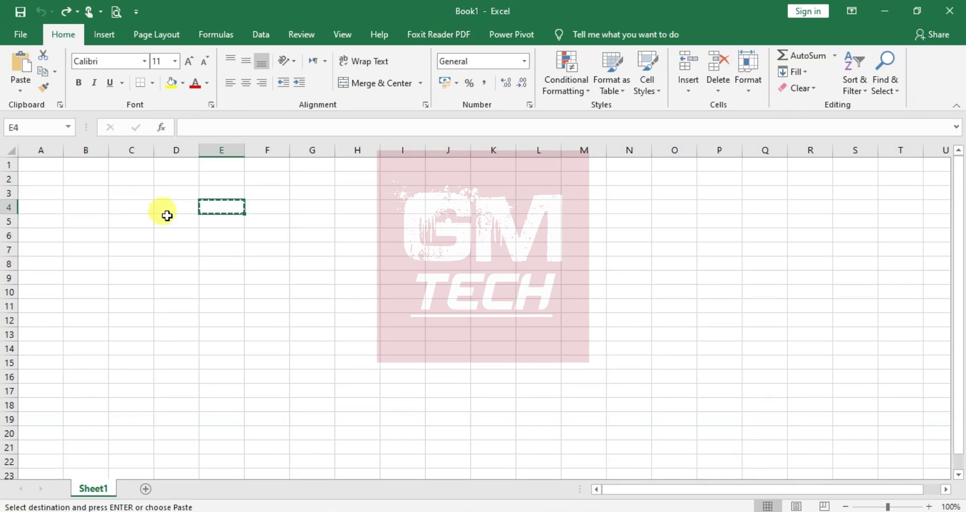
pyautogui.press('Escape')
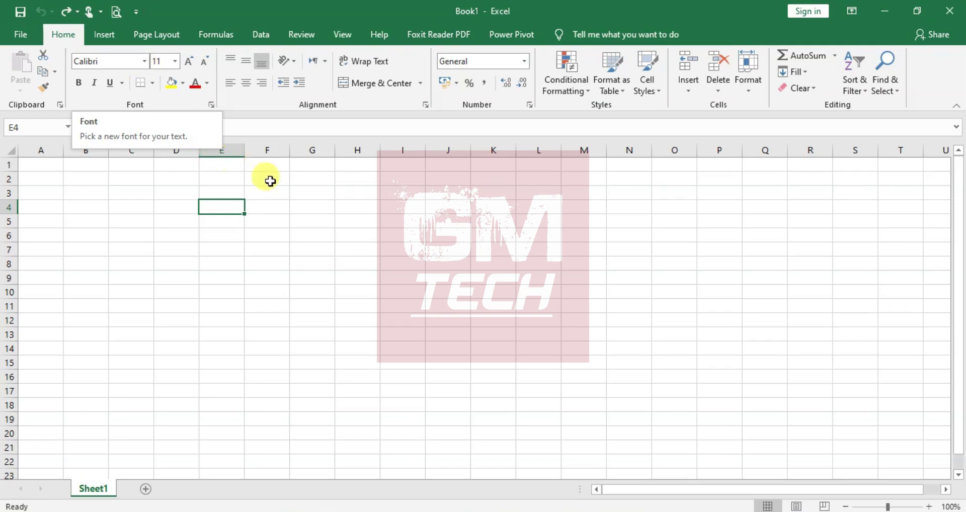
# Enter 'Test' in F3 with Ctrl+Enter so F3 stays selected
pyautogui.click(273, 196)
pyautogui.write('Test')
pyautogui.hotkey('ctrl', 'Return')
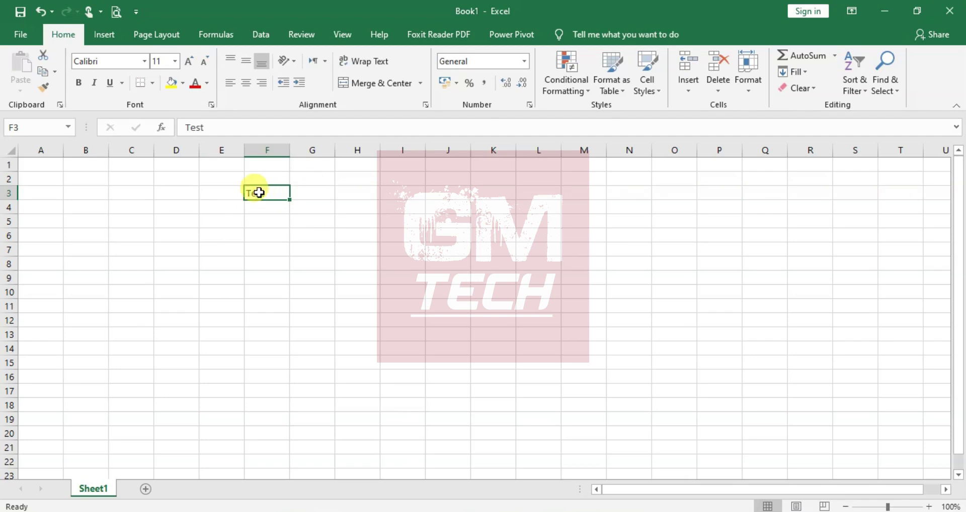
# Change F3's font to Aquire, leaving the size at 11
pyautogui.click(144, 61)
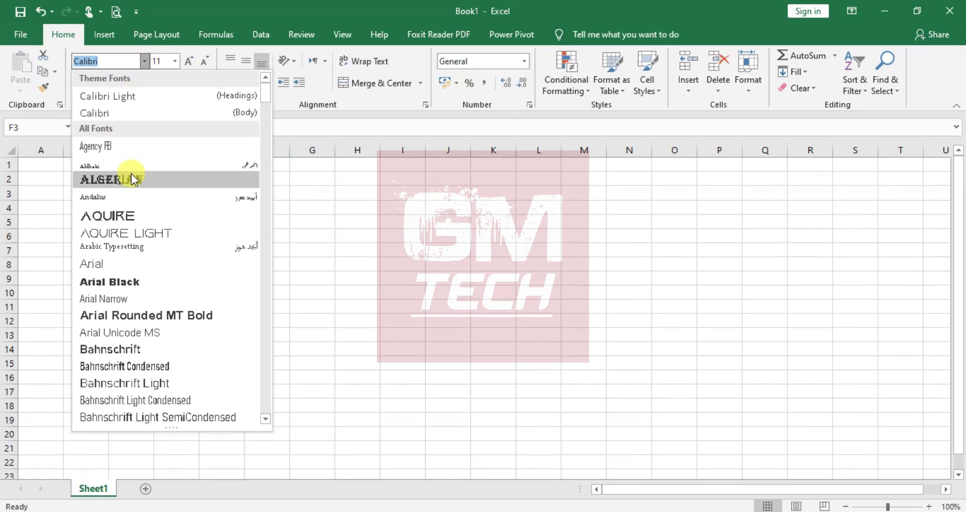
pyautogui.click(131, 220)
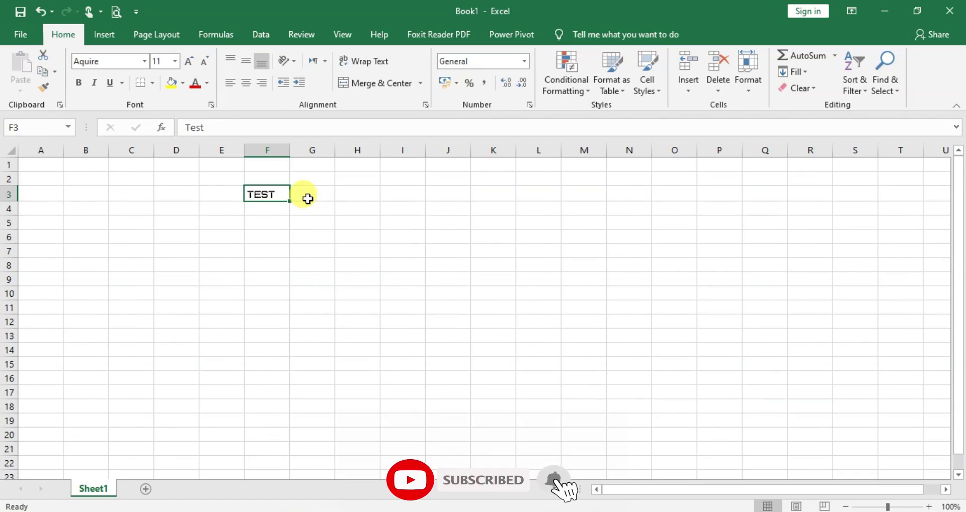
pyautogui.click(173, 62)
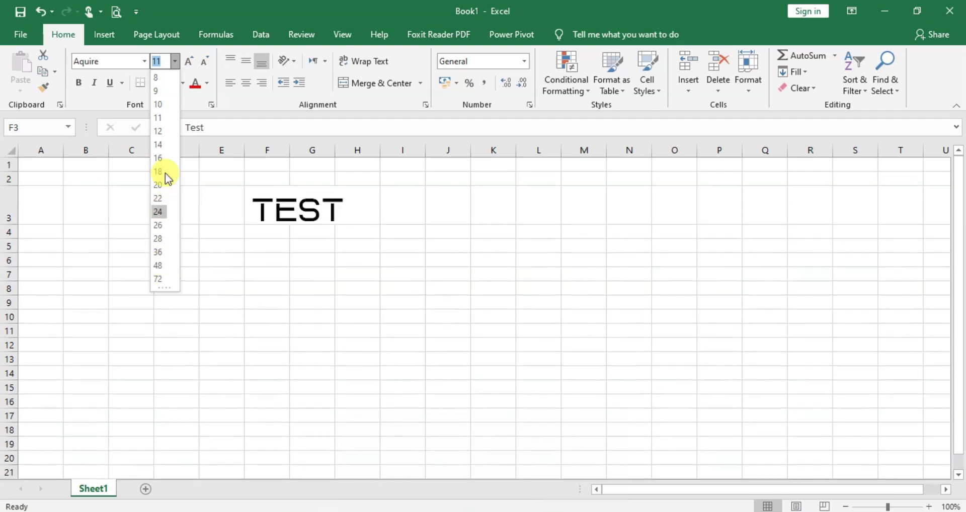
pyautogui.click(191, 70)
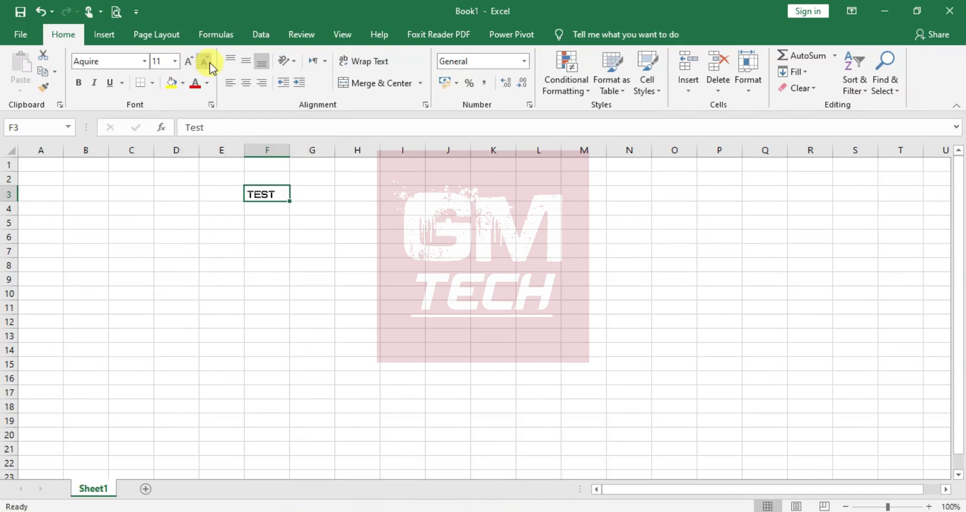
# Raise TEST's font size to 20, then lower it to 14
pyautogui.click(190, 62)
pyautogui.click(189, 63)
pyautogui.click(189, 63)
pyautogui.click(189, 62)
pyautogui.click(189, 62)
pyautogui.click(189, 62)
pyautogui.click(204, 63)
pyautogui.click(204, 63)
pyautogui.click(204, 63)
pyautogui.click(204, 63)
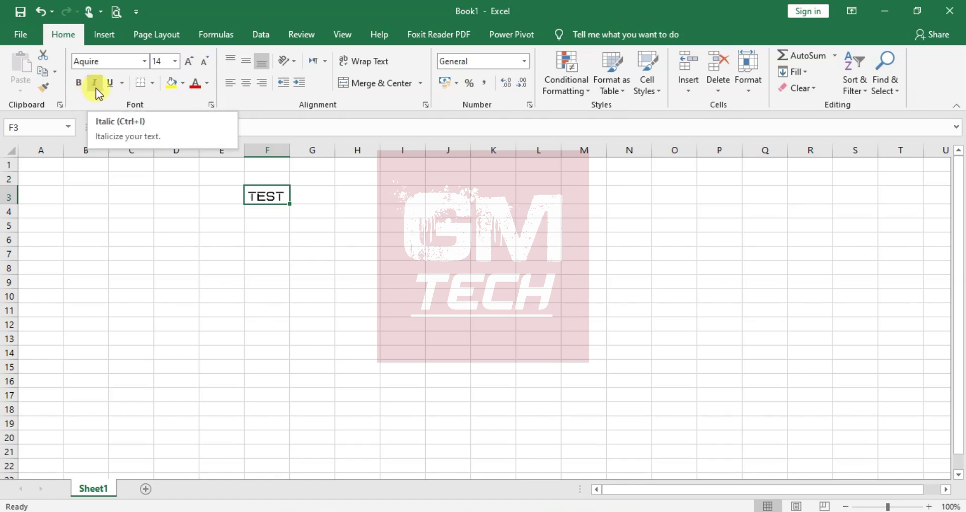
# Add borders on all four sides of F3, then reselect the TEST cell
pyautogui.click(121, 83)
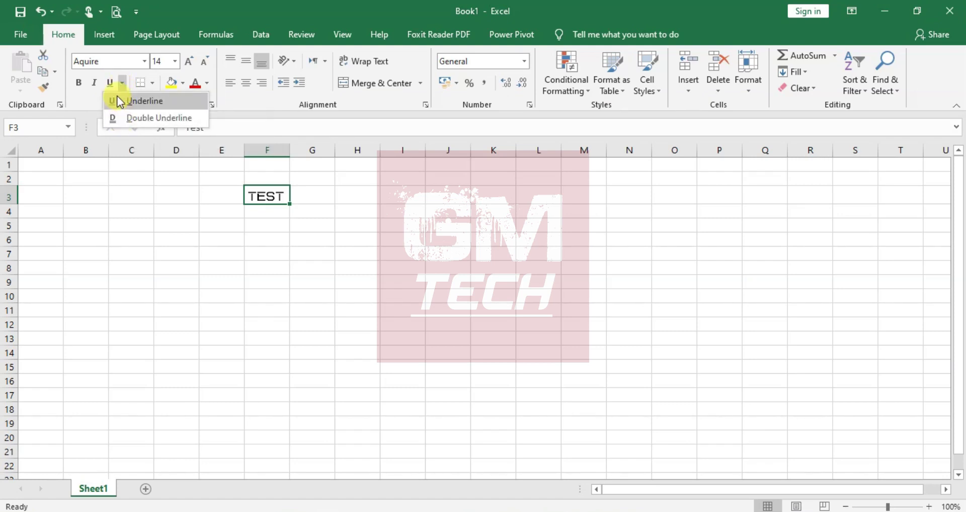
pyautogui.click(122, 84)
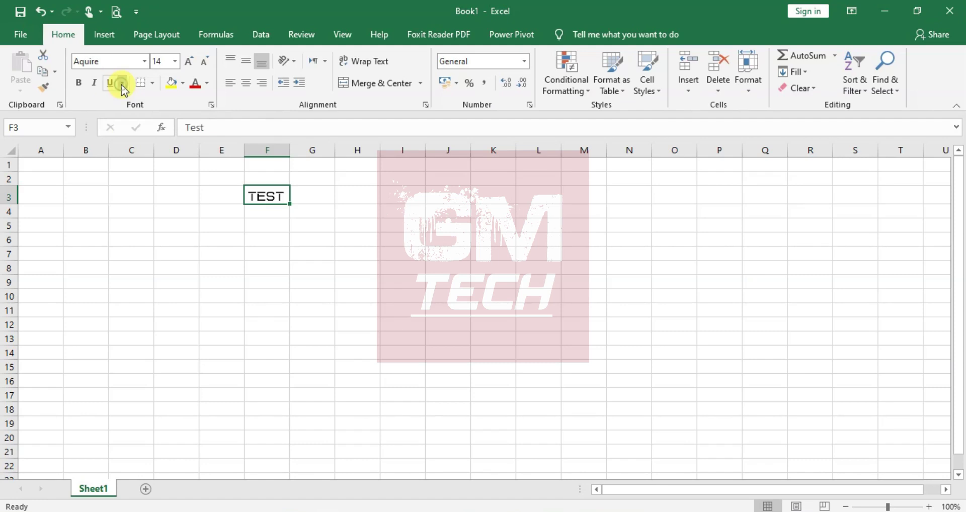
pyautogui.click(152, 85)
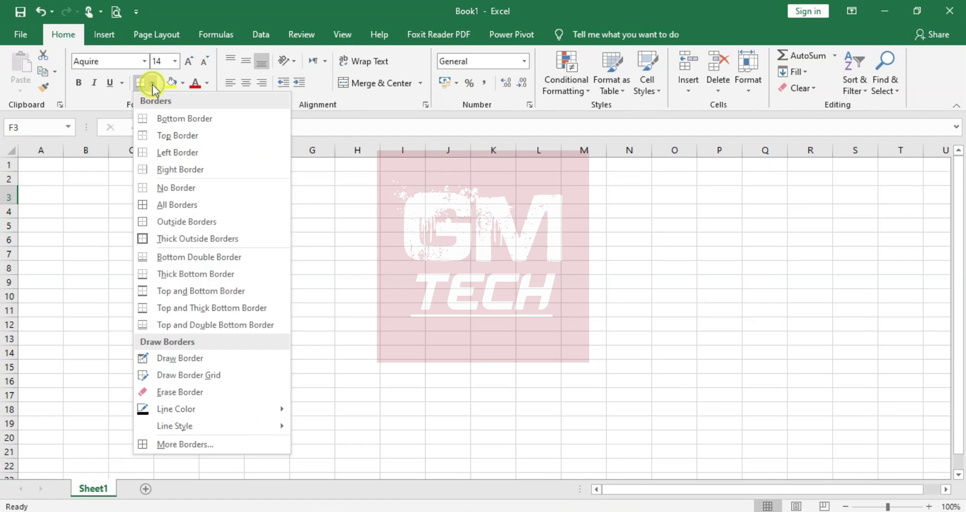
pyautogui.click(372, 182)
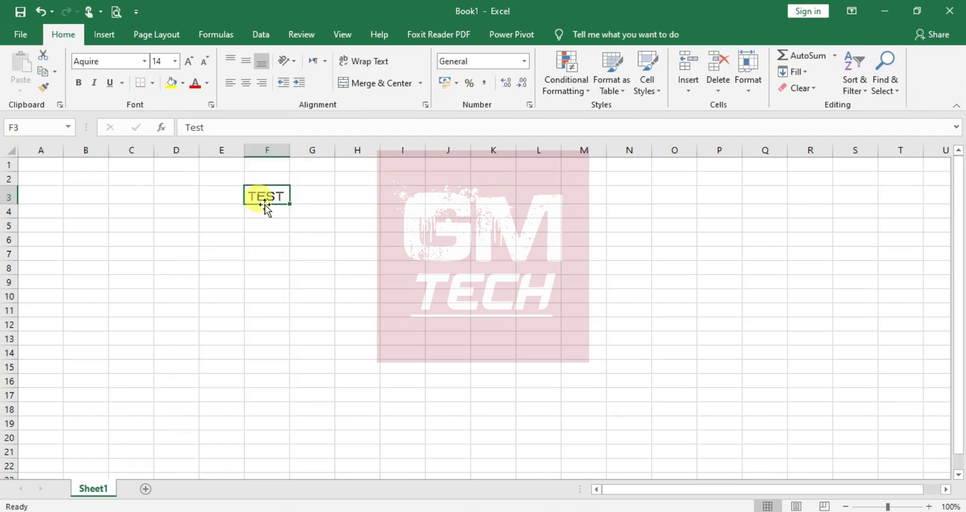
pyautogui.click(154, 84)
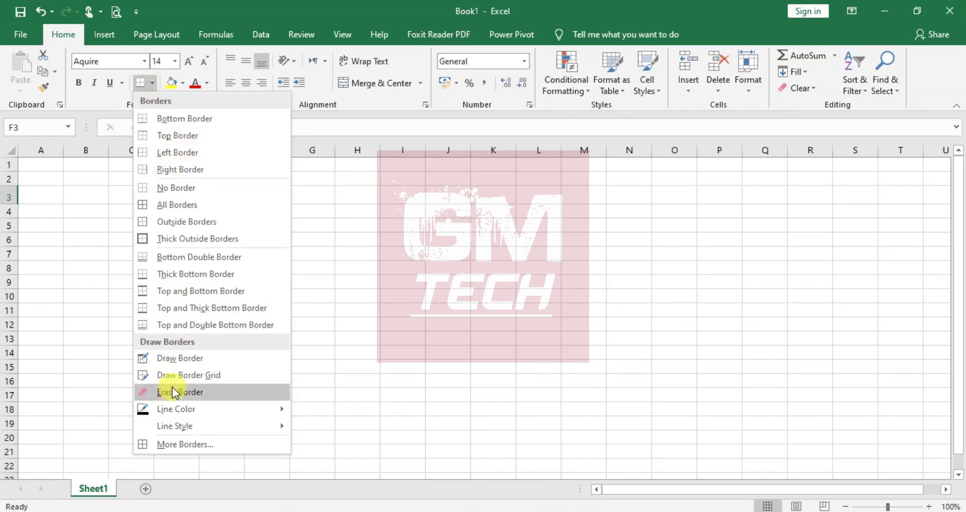
pyautogui.click(411, 266)
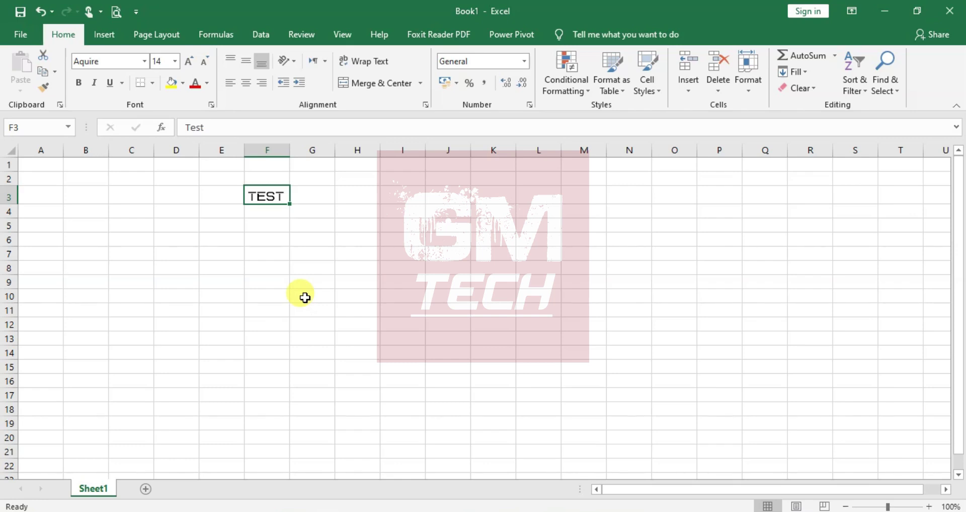
pyautogui.click(152, 83)
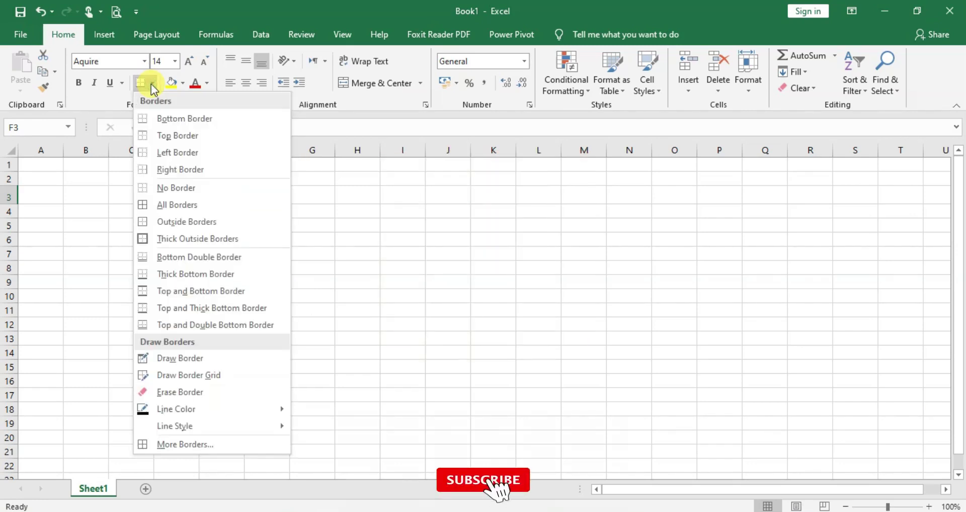
pyautogui.click(165, 207)
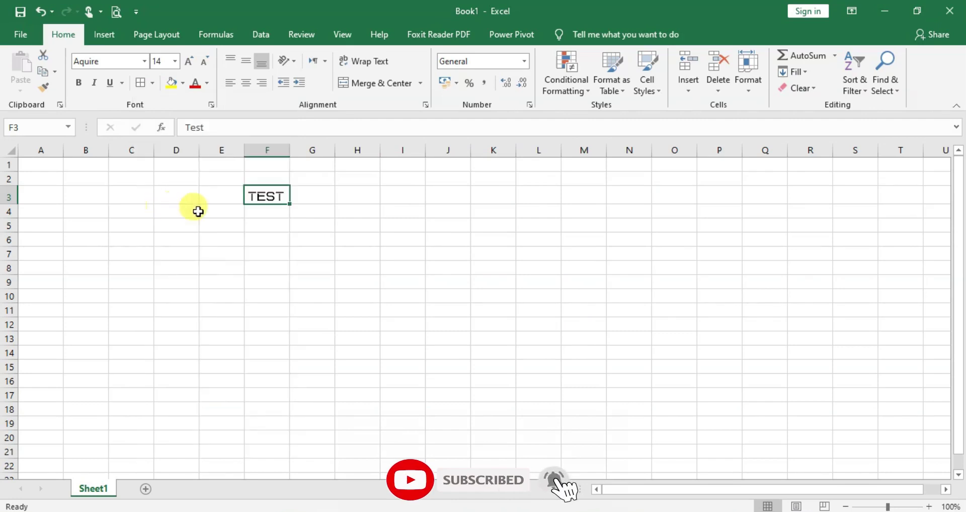
pyautogui.click(280, 258)
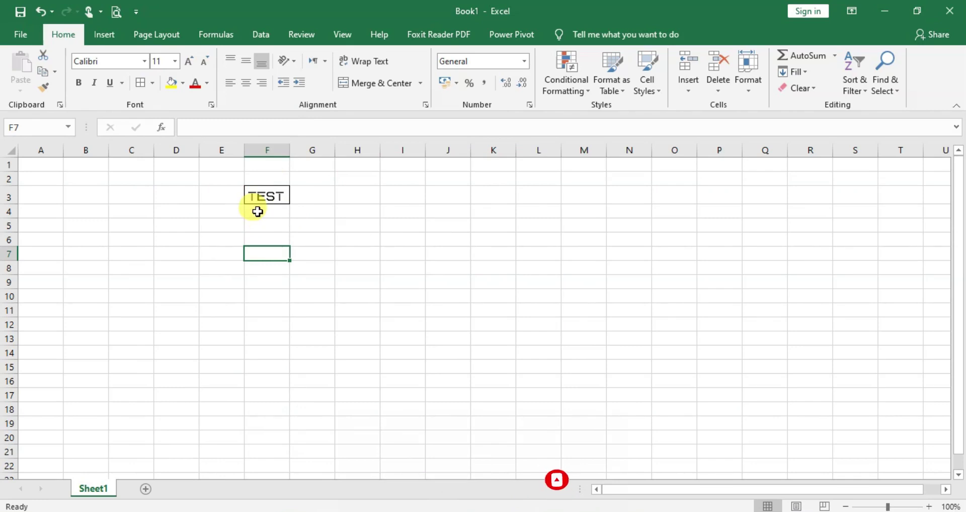
pyautogui.click(264, 200)
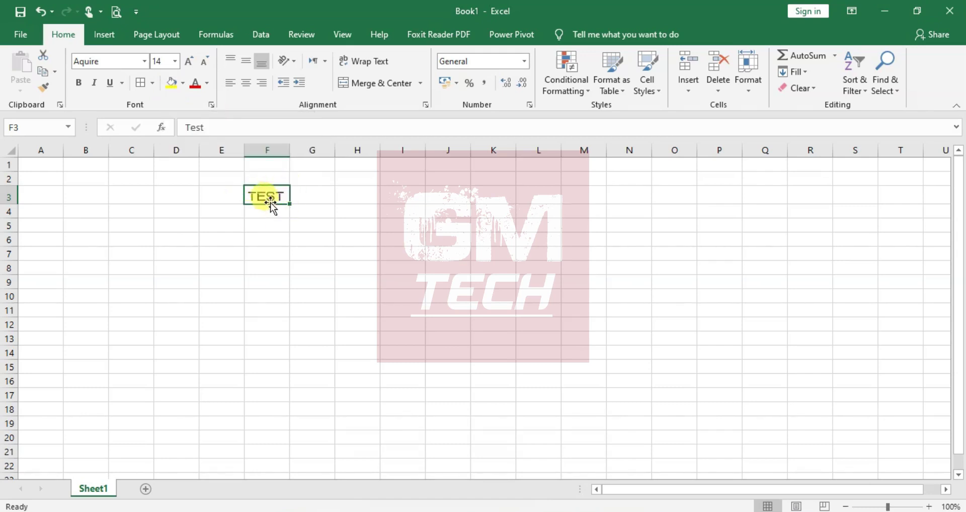
# Give cell F3 a blue fill
pyautogui.click(183, 83)
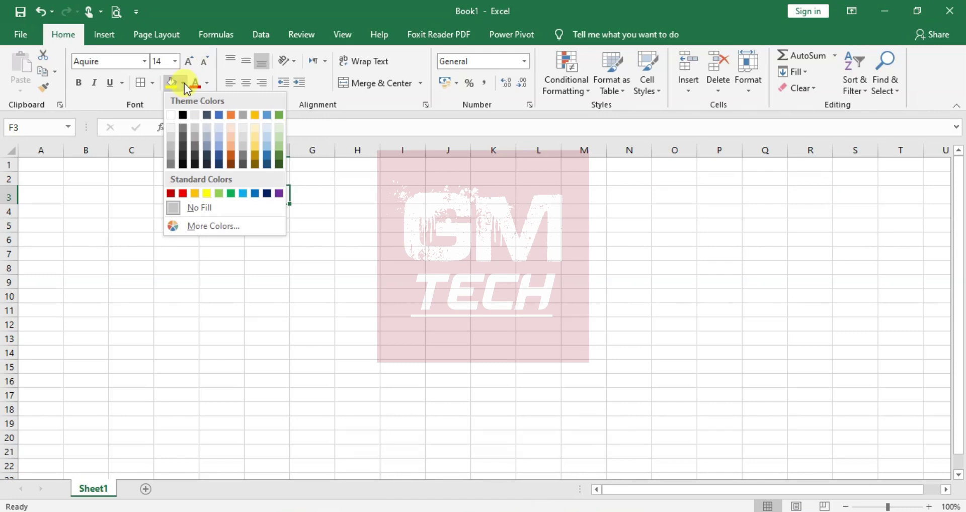
pyautogui.click(267, 156)
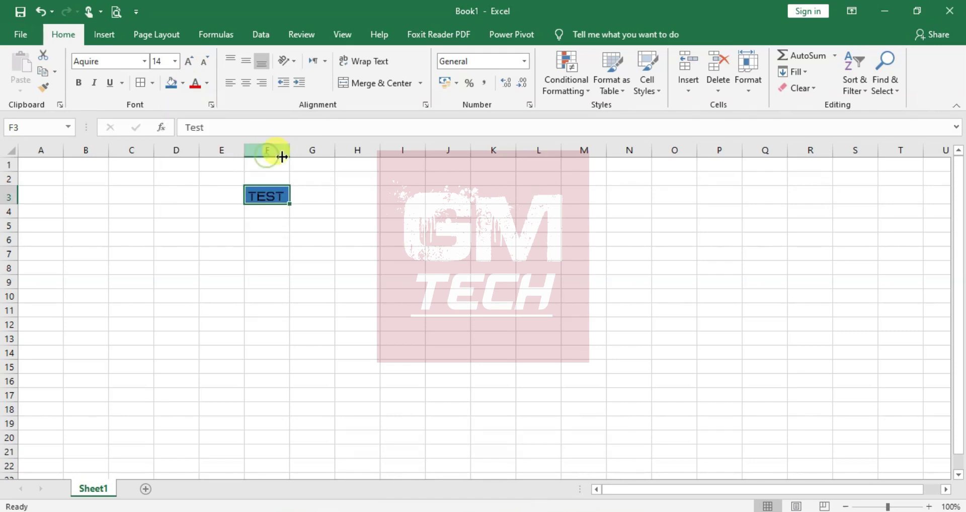
pyautogui.click(318, 223)
pyautogui.click(259, 195)
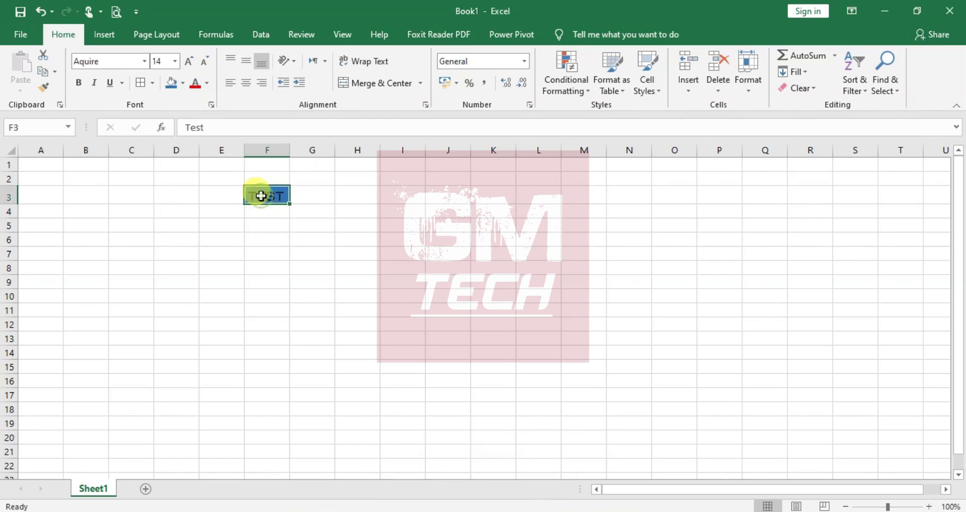
# Color the TEST text in F3 red
pyautogui.click(207, 84)
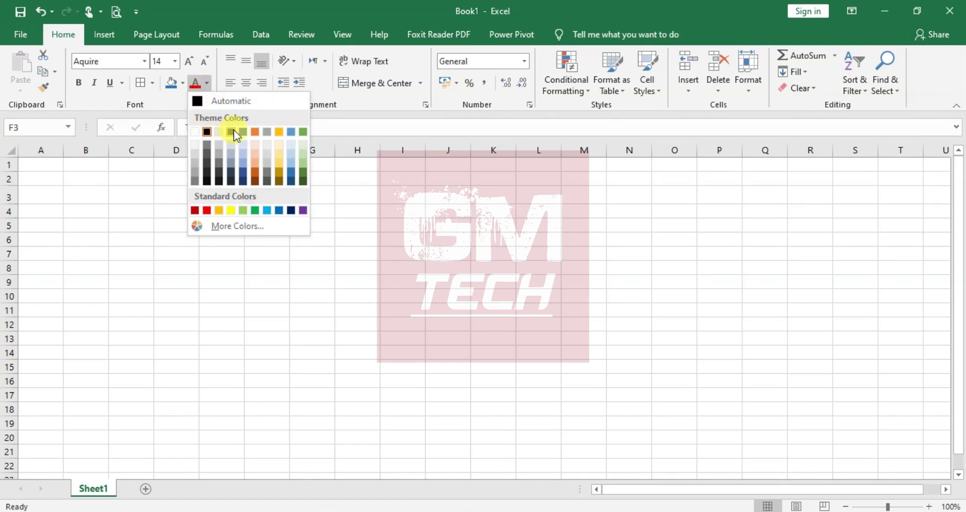
pyautogui.click(195, 211)
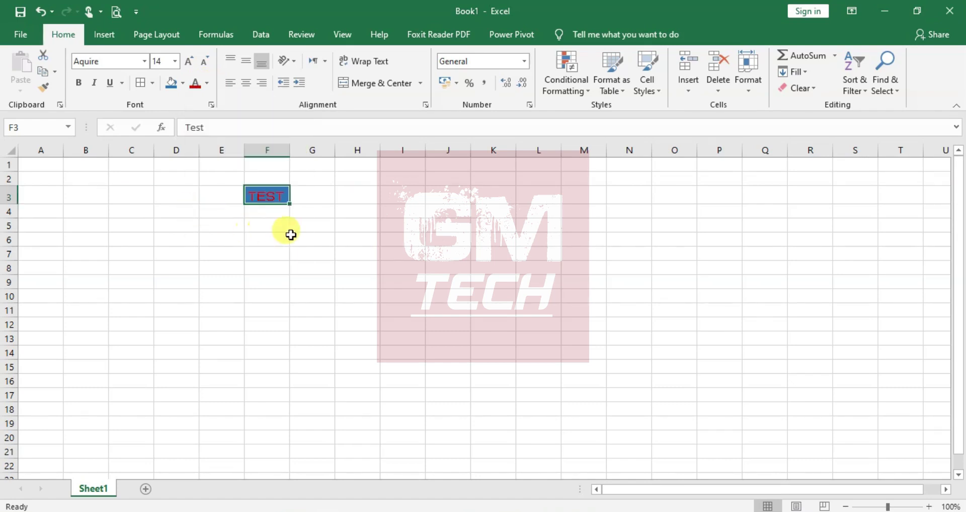
pyautogui.click(292, 237)
pyautogui.click(267, 189)
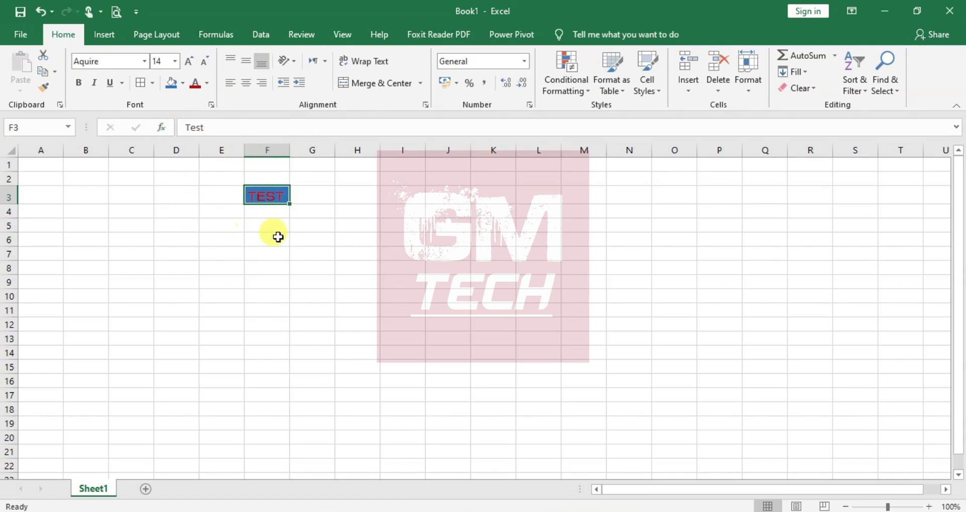
# Drag column F wider and row 3 much taller to enlarge cell F3
pyautogui.moveTo(290, 151); pyautogui.dragTo(379, 150)
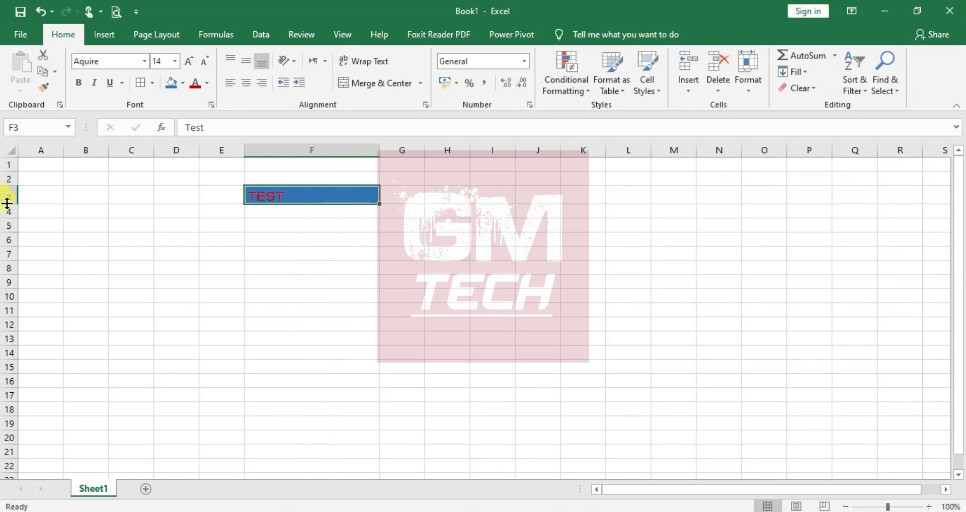
pyautogui.moveTo(7, 203); pyautogui.dragTo(7, 266)
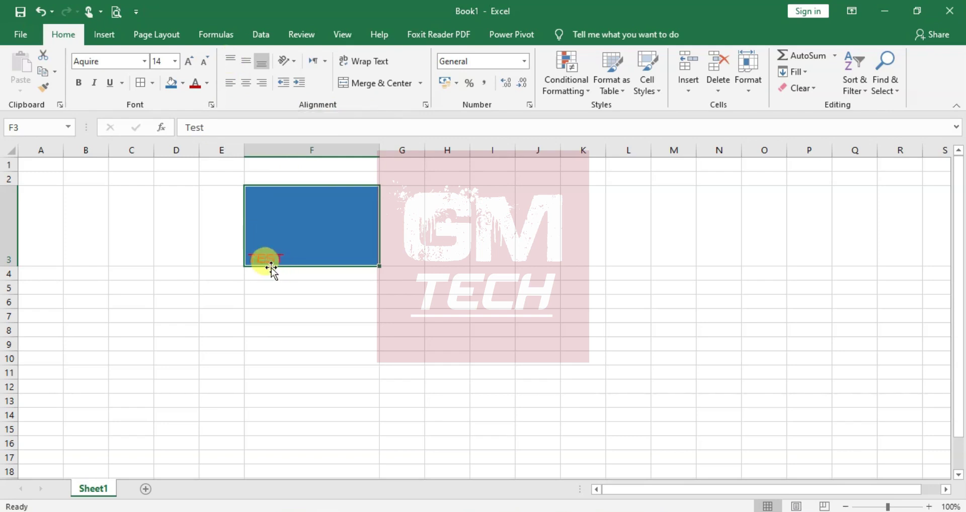
# Try each vertical and horizontal alignment on TEST, finishing with Middle Align and Center
pyautogui.click(231, 59)
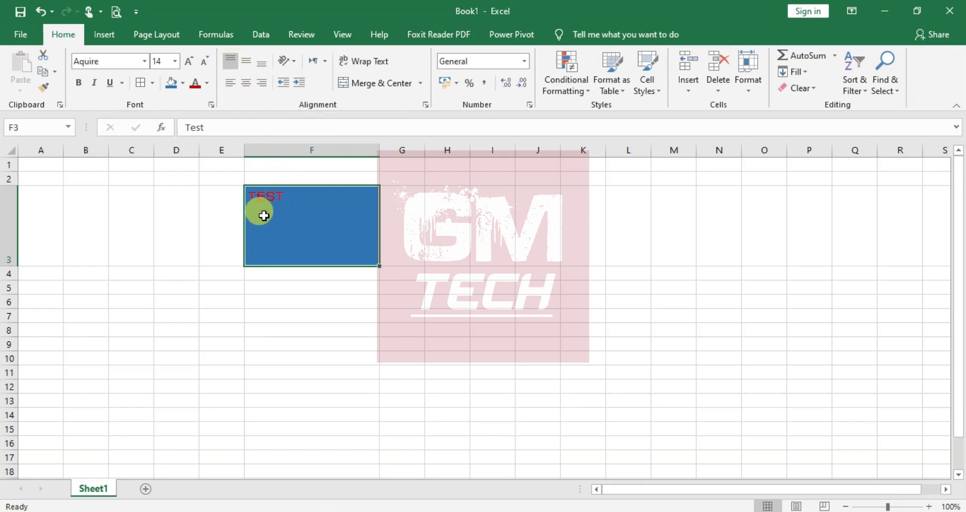
pyautogui.click(245, 63)
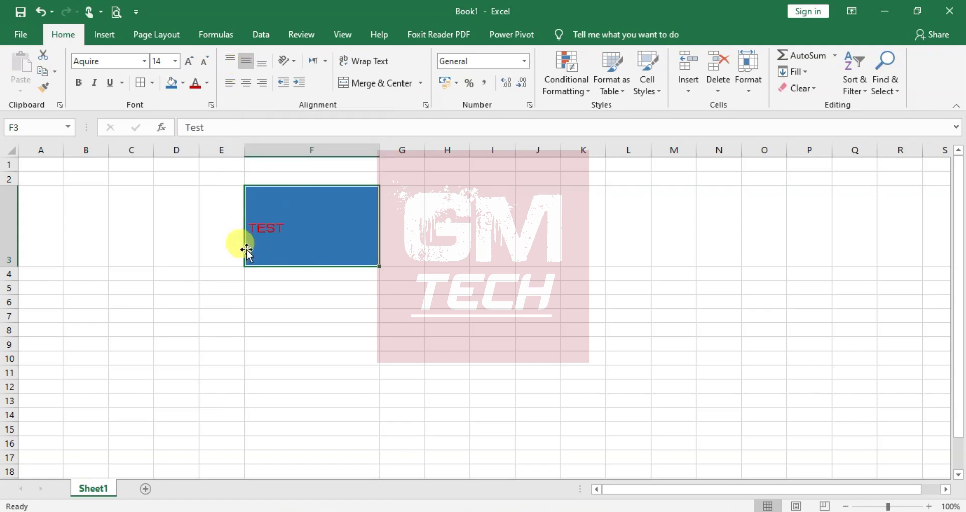
pyautogui.click(263, 61)
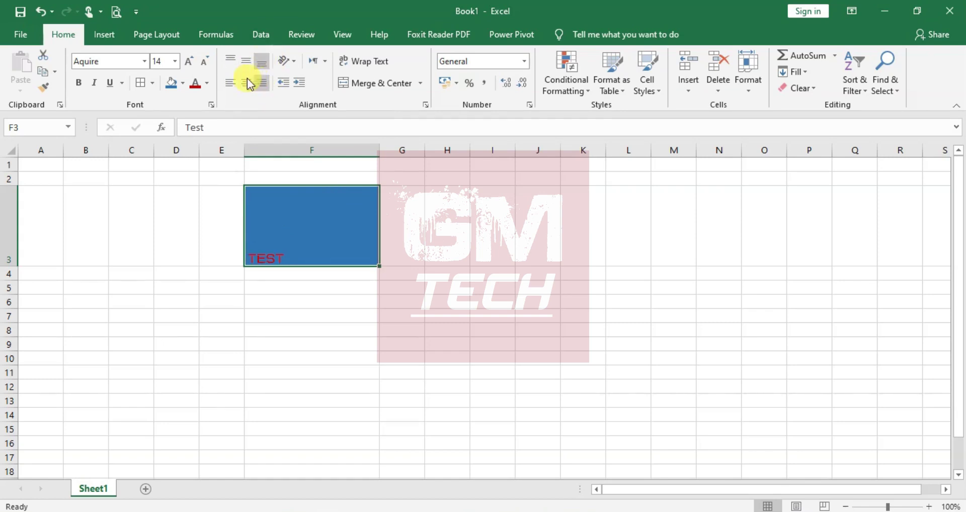
pyautogui.click(231, 84)
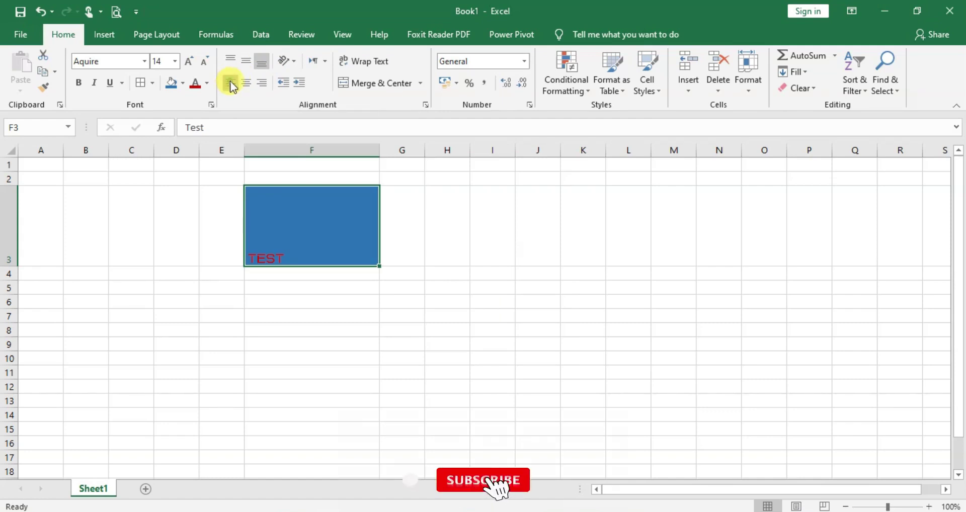
pyautogui.click(246, 83)
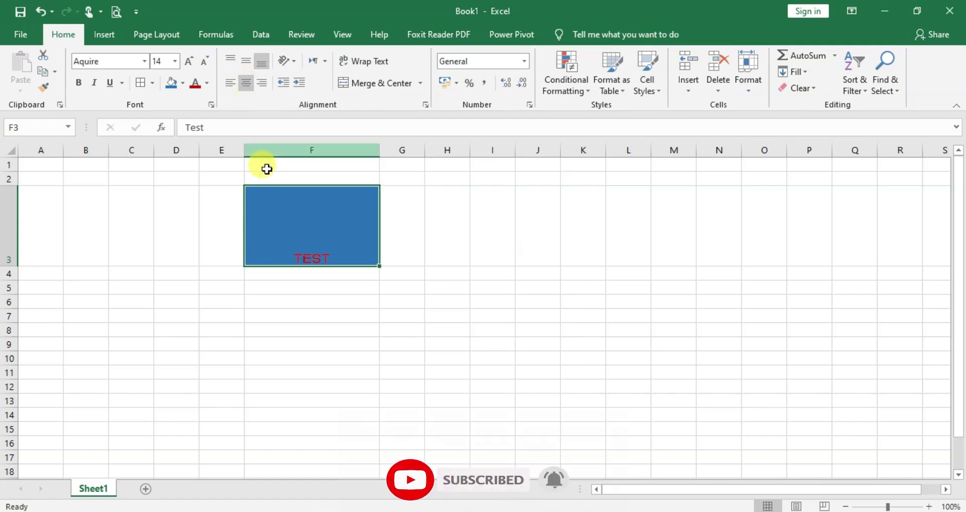
pyautogui.click(260, 86)
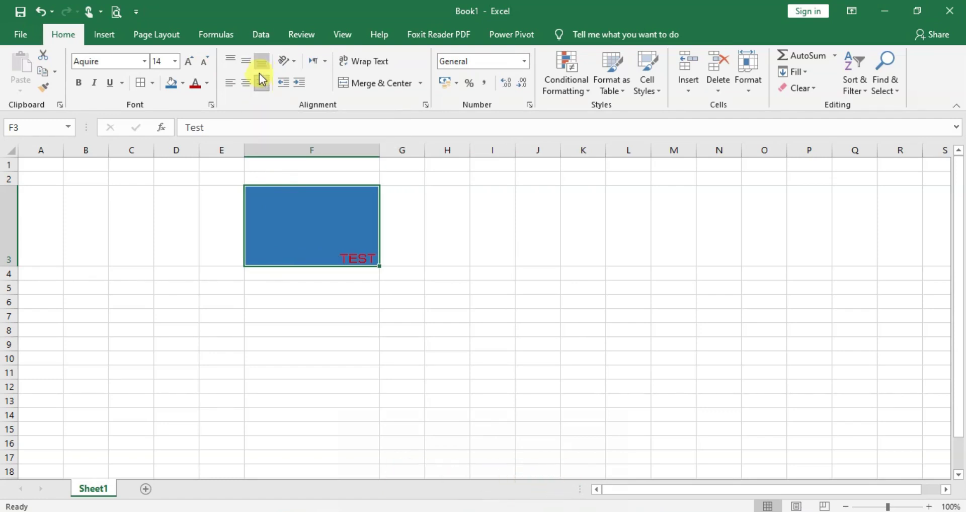
pyautogui.click(246, 63)
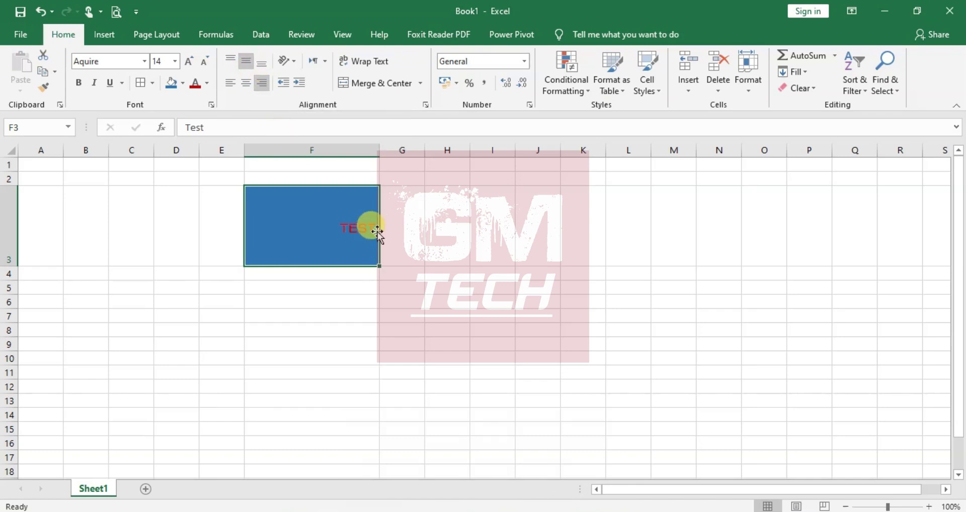
pyautogui.click(244, 86)
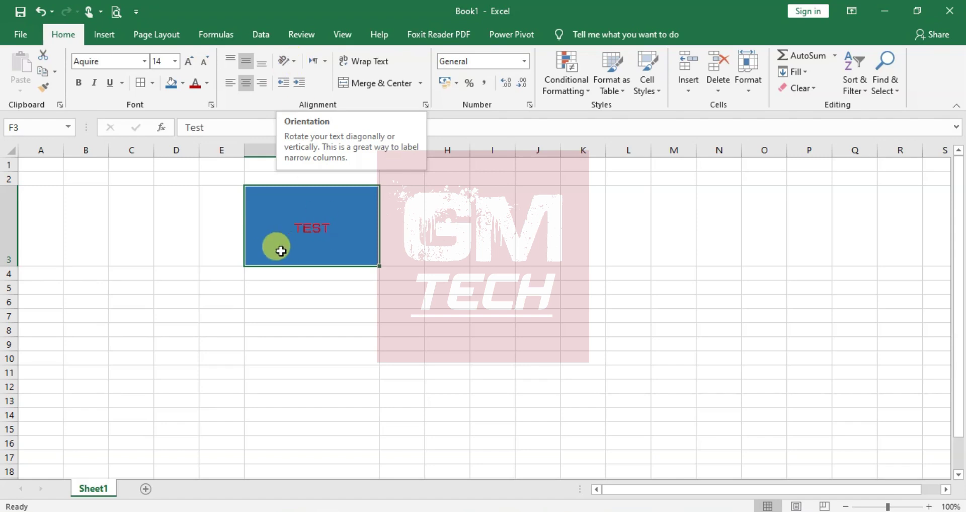
# Try Angle Counterclockwise and then Angle Clockwise on TEST in F3
pyautogui.click(298, 62)
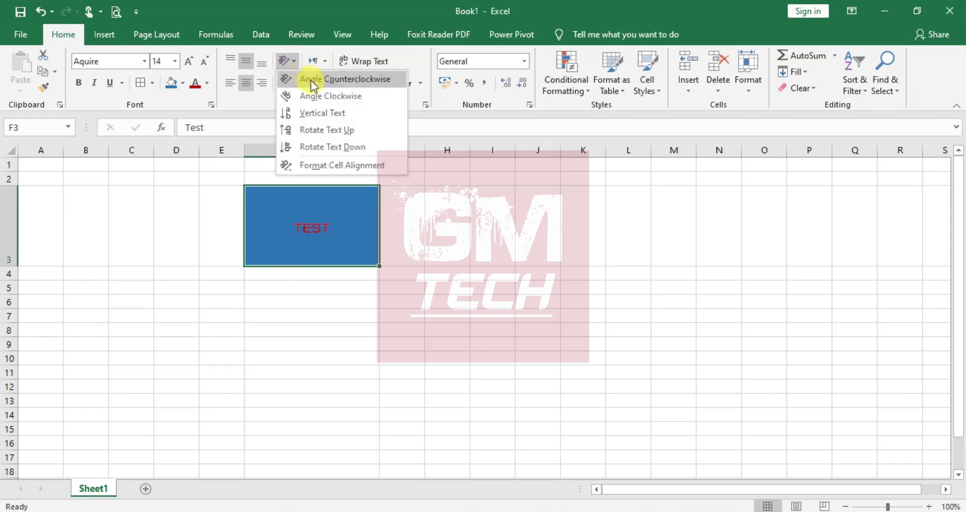
pyautogui.click(312, 81)
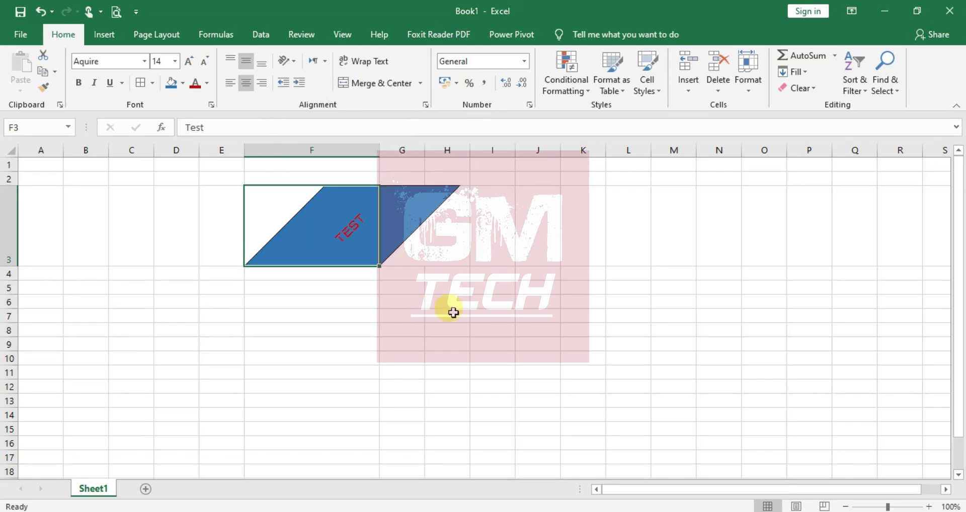
pyautogui.click(476, 315)
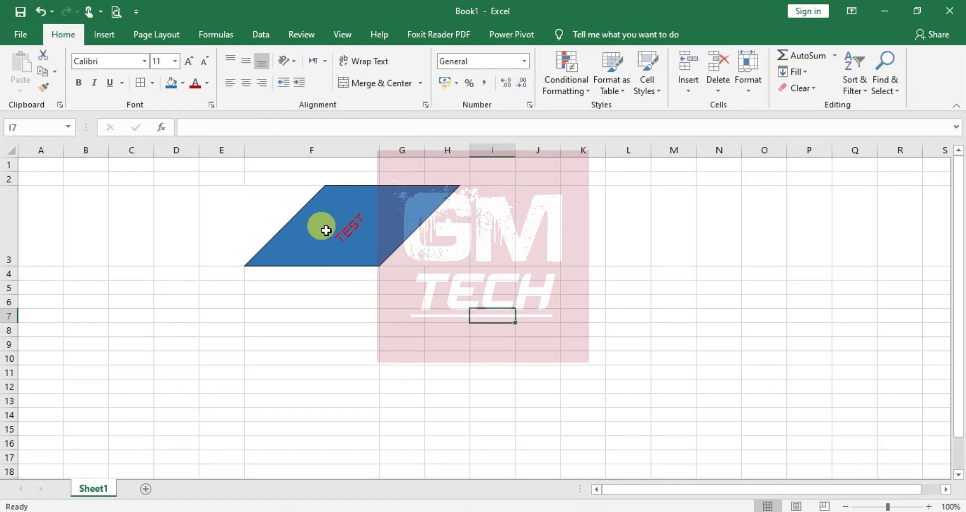
pyautogui.click(327, 214)
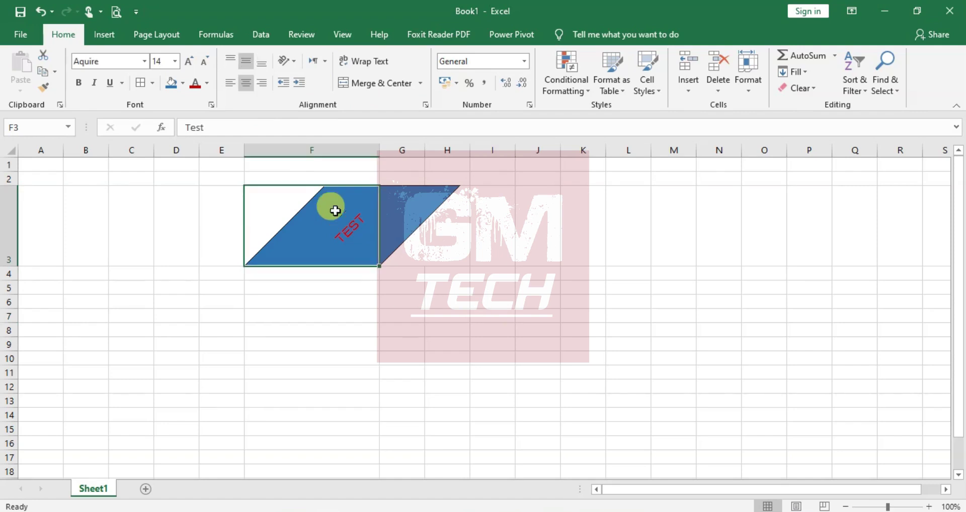
pyautogui.click(286, 60)
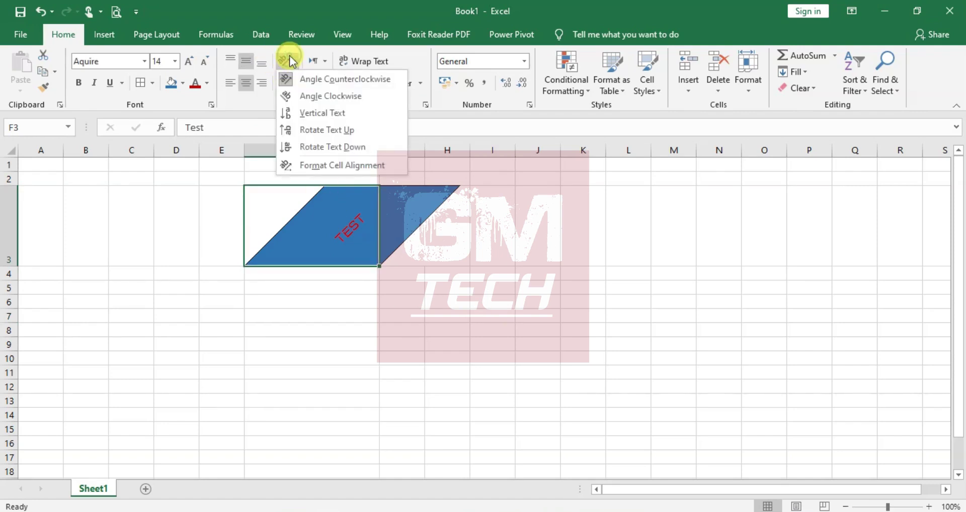
pyautogui.click(310, 97)
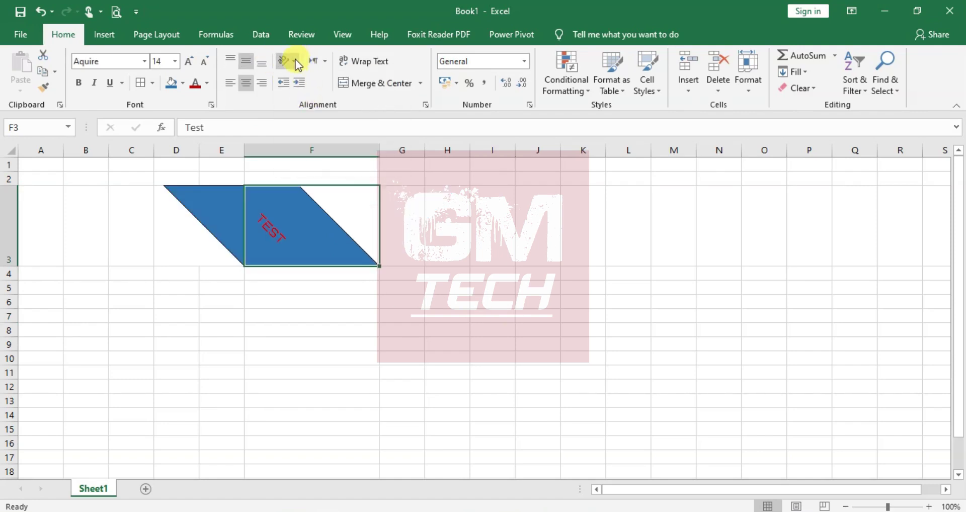
# Try Vertical Text on TEST, then settle on Rotate Text Down
pyautogui.click(295, 62)
pyautogui.click(307, 114)
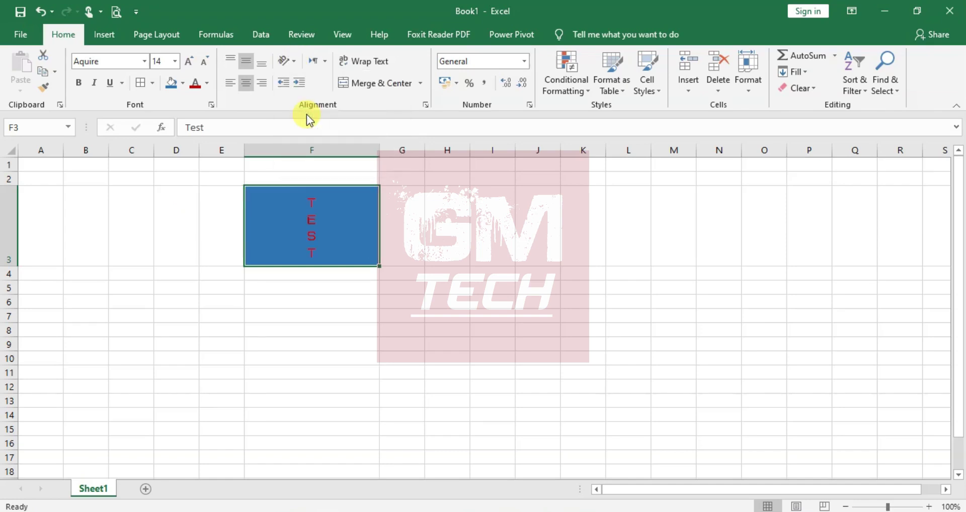
pyautogui.click(291, 64)
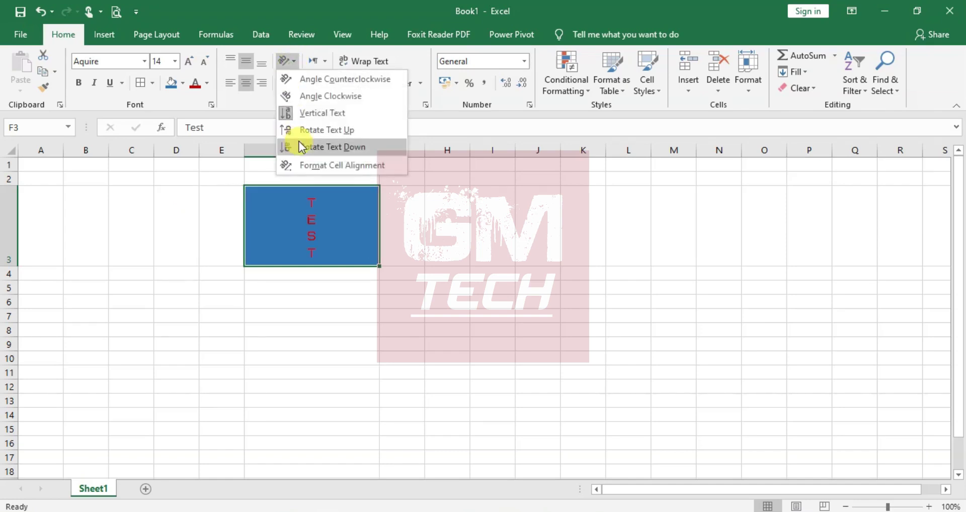
pyautogui.click(302, 147)
pyautogui.click(293, 61)
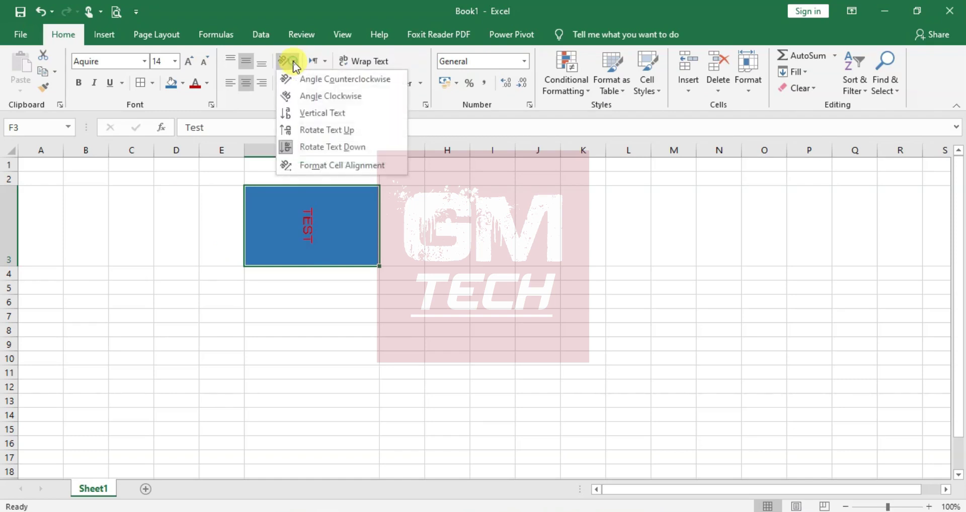
# Tilt TEST's angle up from -90 degrees with the Format Cells orientation dial
pyautogui.click(310, 167)
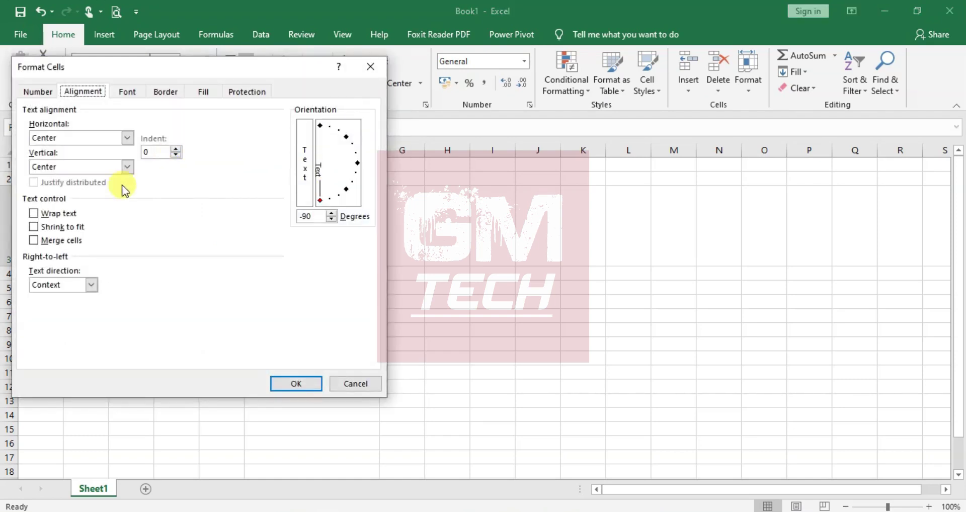
pyautogui.moveTo(320, 199); pyautogui.dragTo(345, 192)
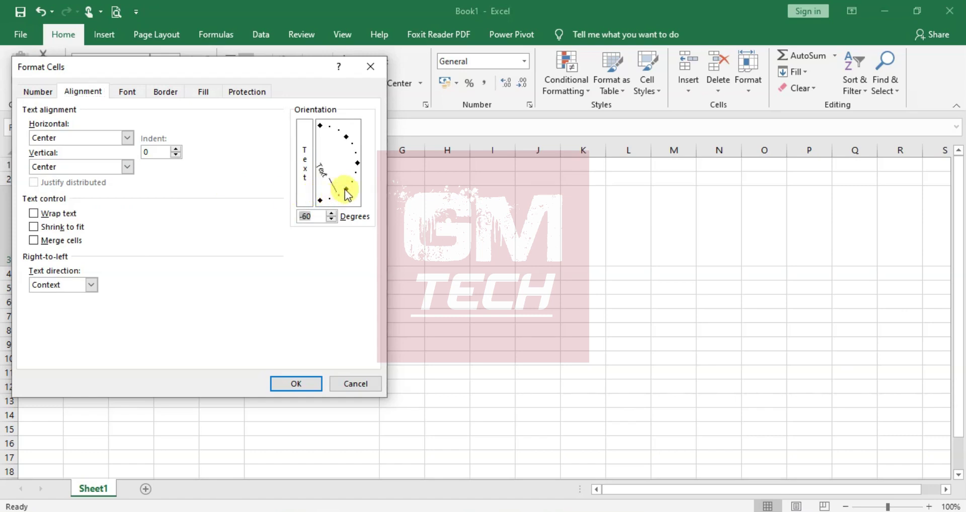
pyautogui.click(297, 385)
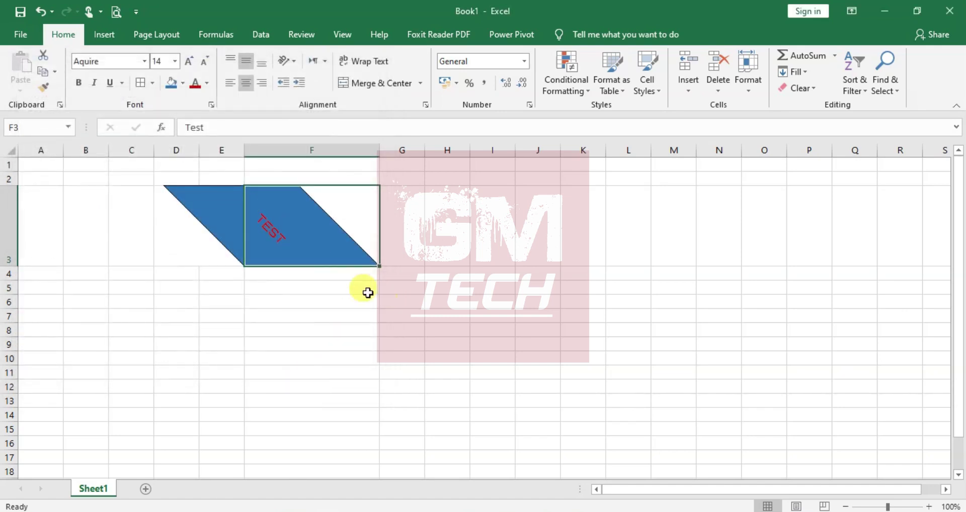
# Angle TEST counterclockwise, then reset its orientation to 0 degrees in Format Cells
pyautogui.click(286, 63)
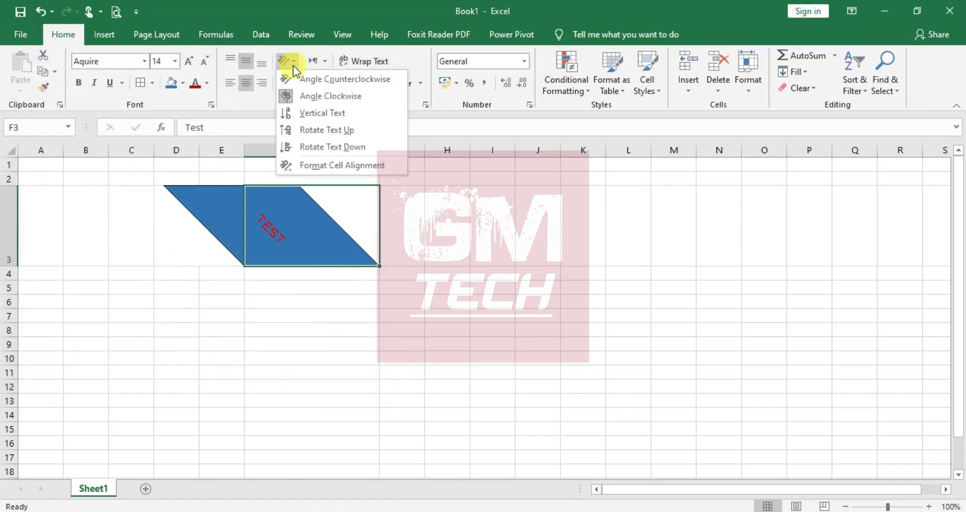
pyautogui.click(334, 83)
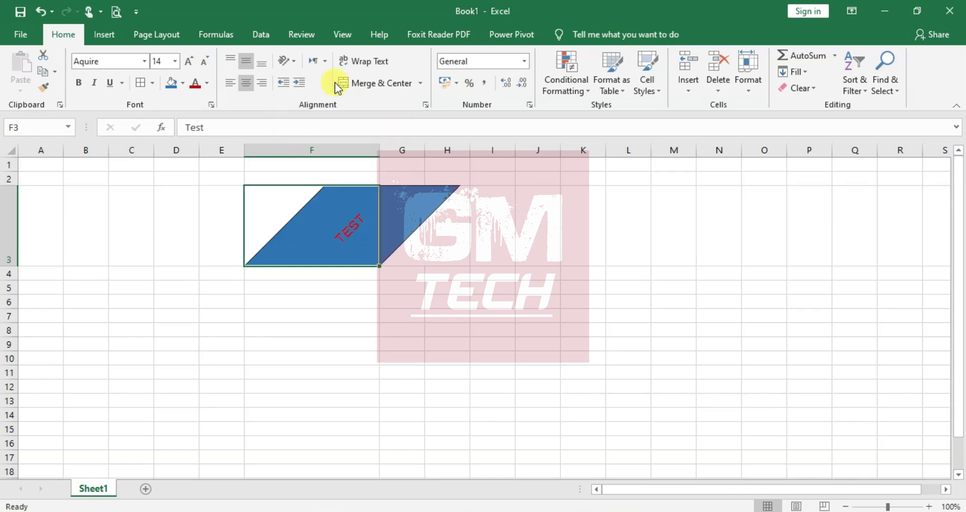
pyautogui.click(285, 61)
pyautogui.click(308, 171)
pyautogui.click(357, 163)
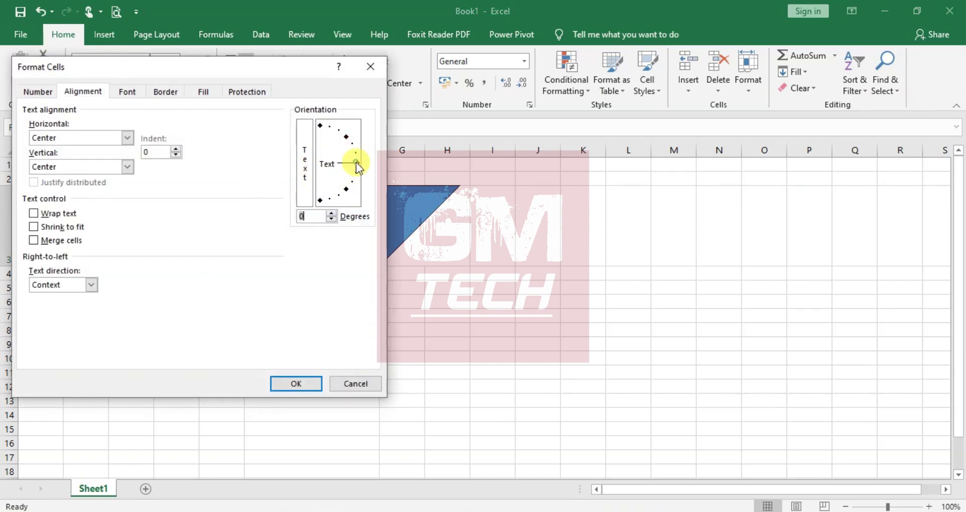
pyautogui.click(286, 387)
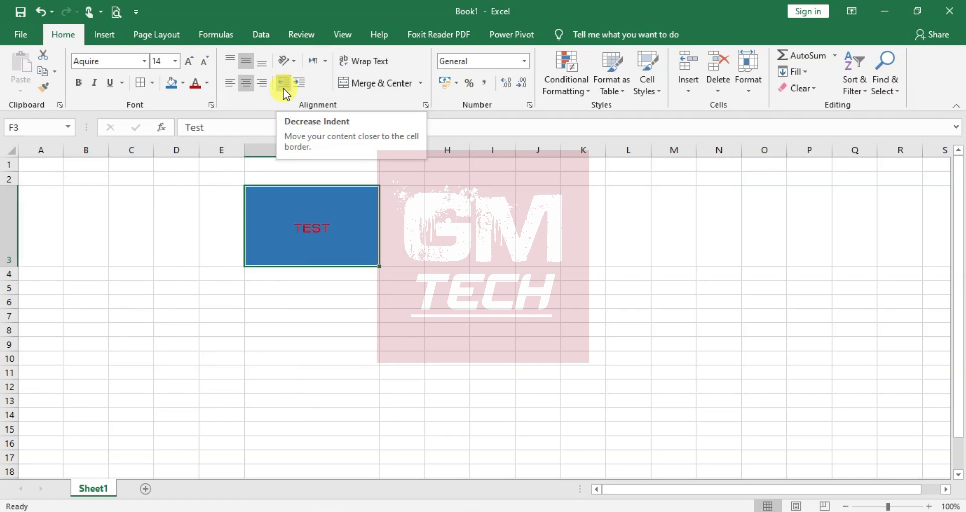
# Indent TEST in F3 four levels, then remove the indent back to the left edge
pyautogui.click(298, 83)
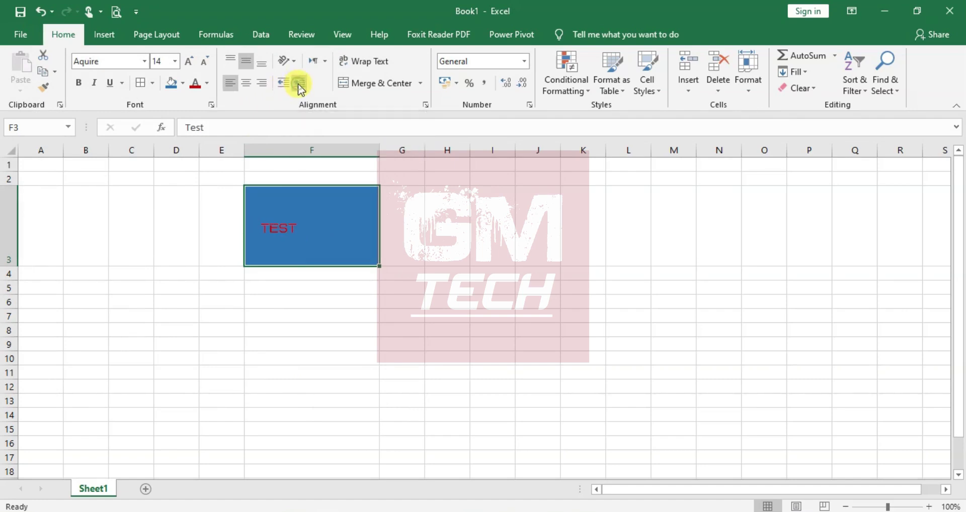
pyautogui.click(298, 83)
pyautogui.click(298, 84)
pyautogui.click(298, 84)
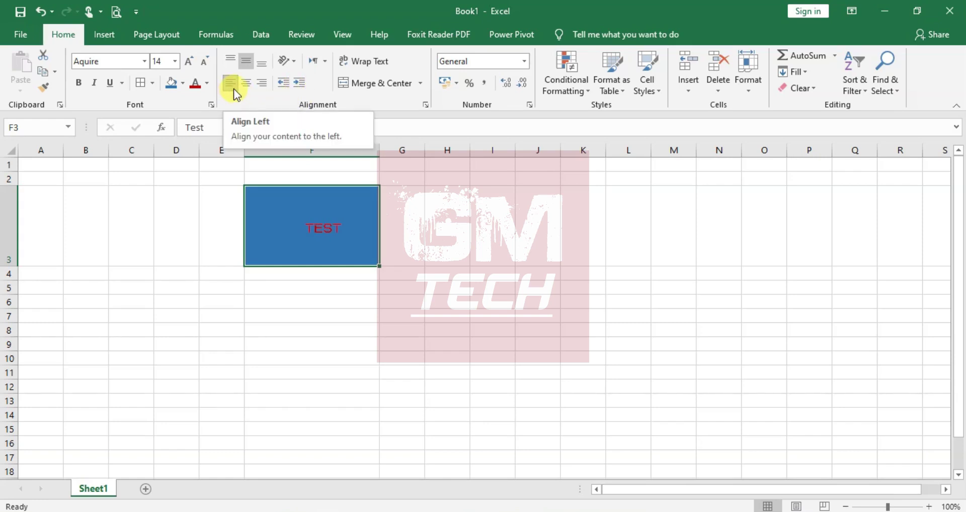
pyautogui.click(284, 83)
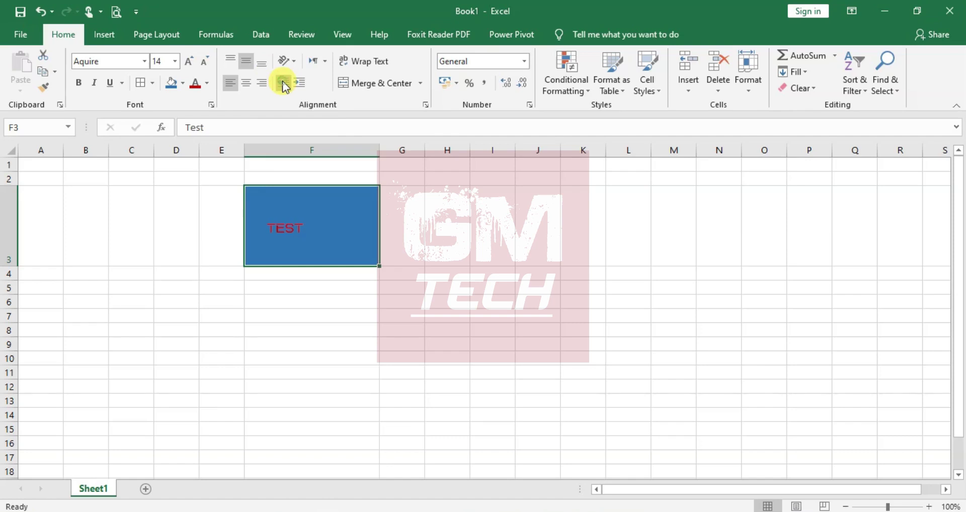
pyautogui.click(283, 83)
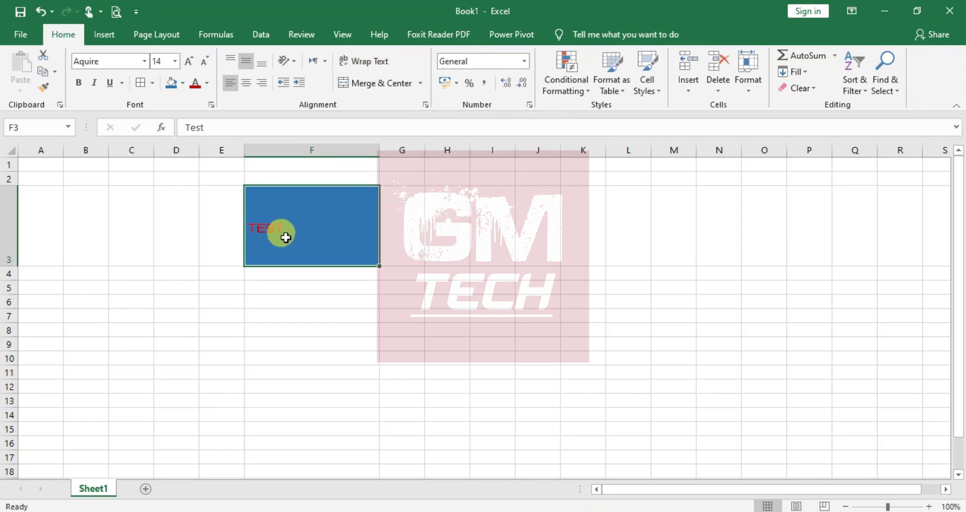
pyautogui.click(216, 272)
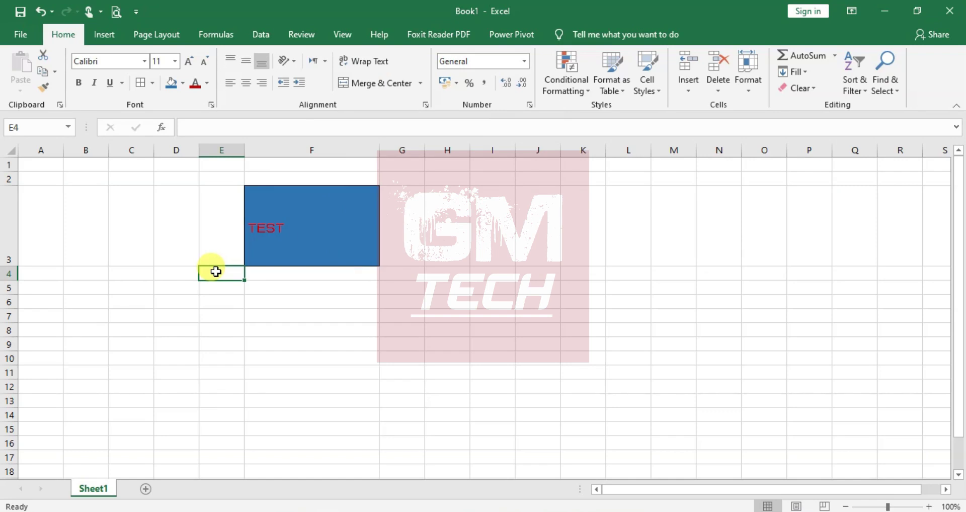
# Enter 'I love Pakistan' in cell E4
pyautogui.write('lloc')
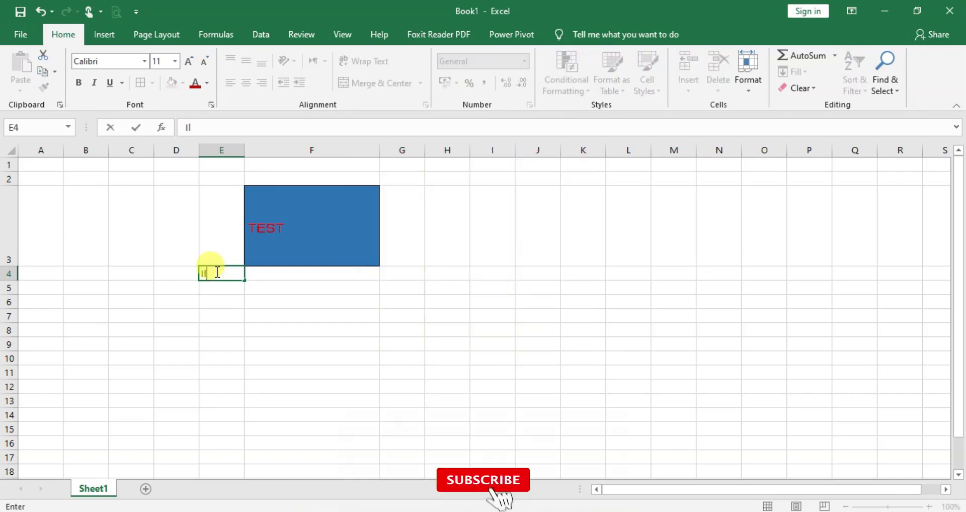
pyautogui.press('BackSpace')
pyautogui.press('BackSpace')
pyautogui.press('BackSpace')
pyautogui.write('I love pakis')
pyautogui.press('BackSpace')
pyautogui.press('BackSpace')
pyautogui.press('BackSpace')
pyautogui.press('BackSpace')
pyautogui.write('Pakistan')
pyautogui.press('Return')
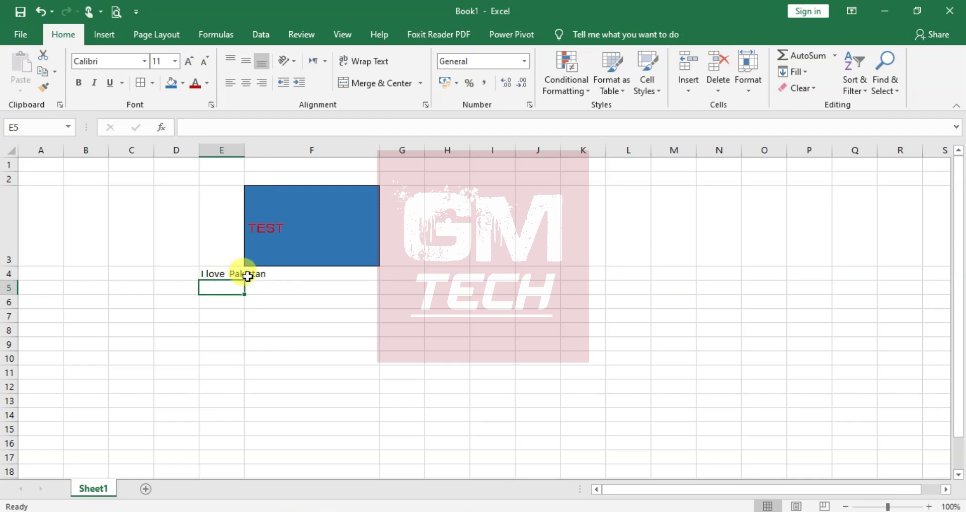
# Enter 'test' in F4, cutting off E4's sentence, and reselect E4
pyautogui.click(285, 275)
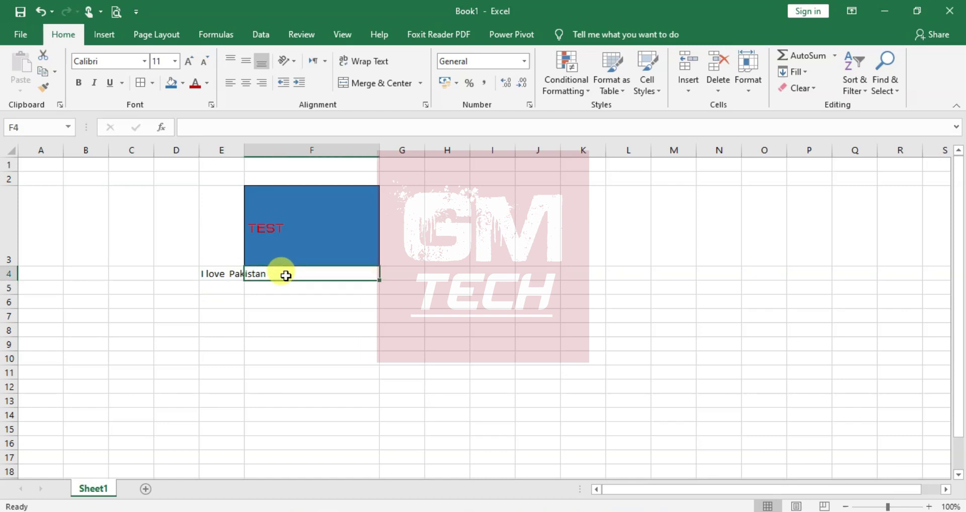
pyautogui.write('tehs')
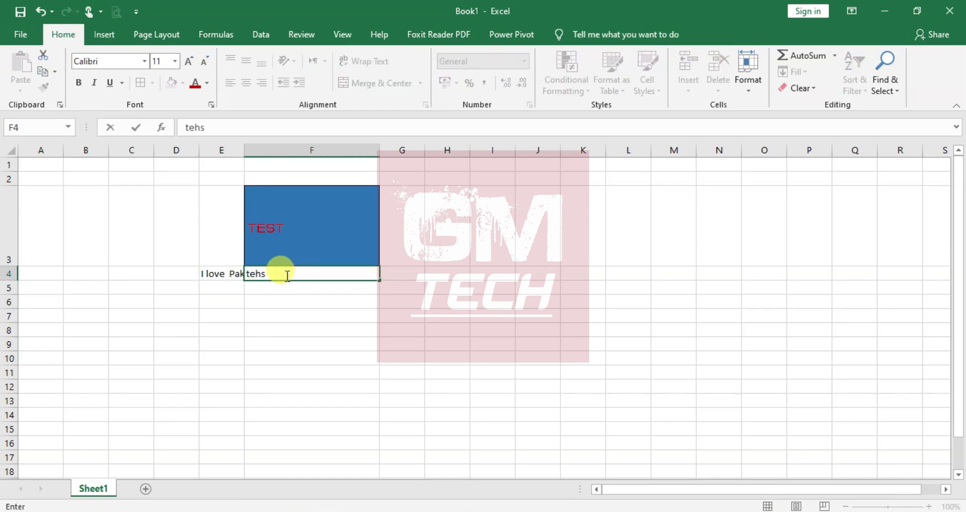
pyautogui.press('BackSpace')
pyautogui.write('st')
pyautogui.press('Return')
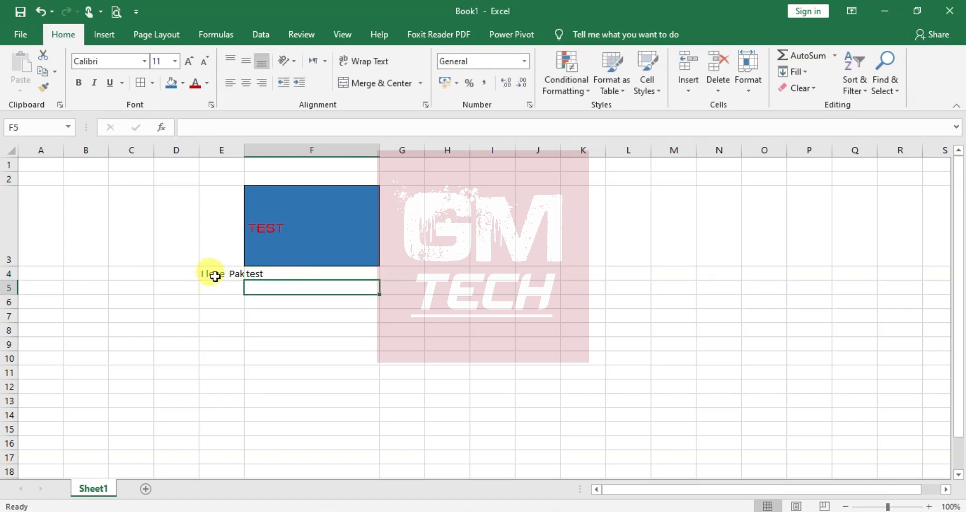
pyautogui.click(213, 275)
pyautogui.click(262, 276)
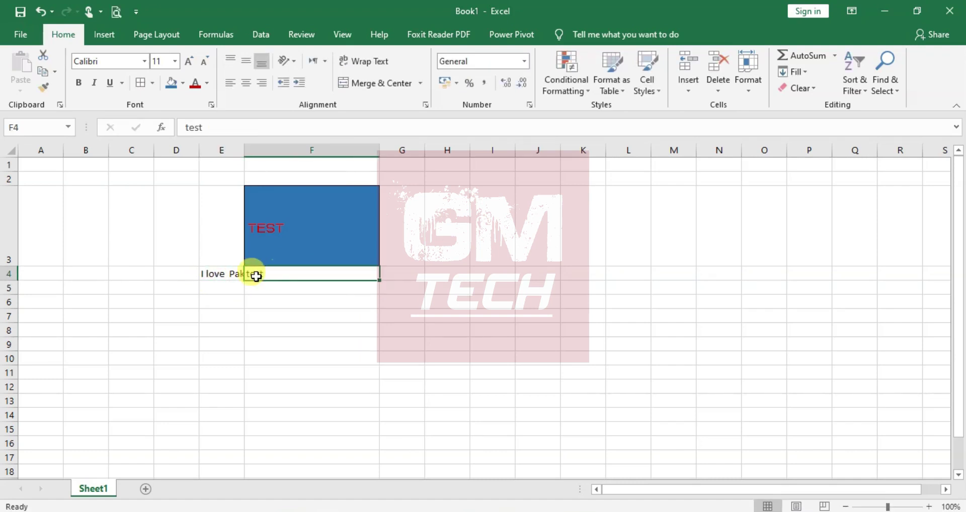
pyautogui.click(222, 275)
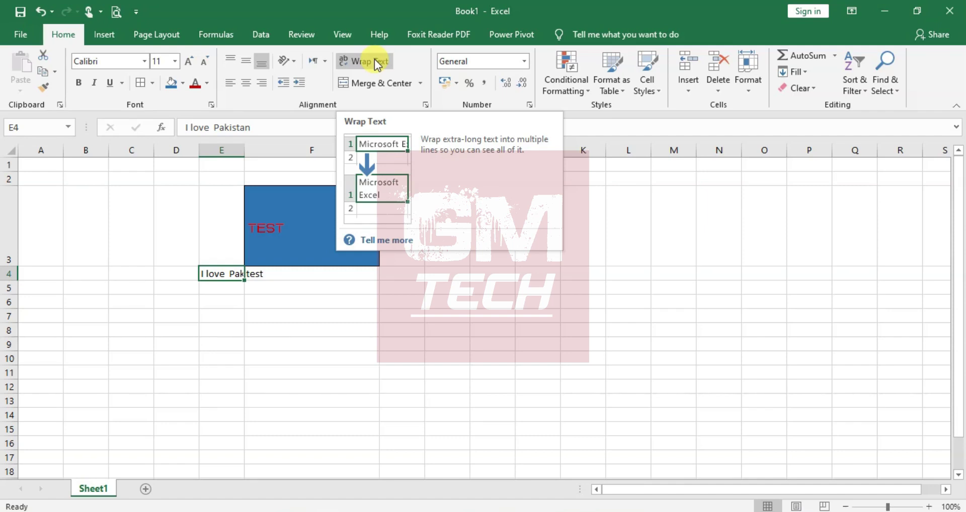
# Apply Wrap Text to E4 so 'I love Pakistan' shows on two lines
pyautogui.click(375, 58)
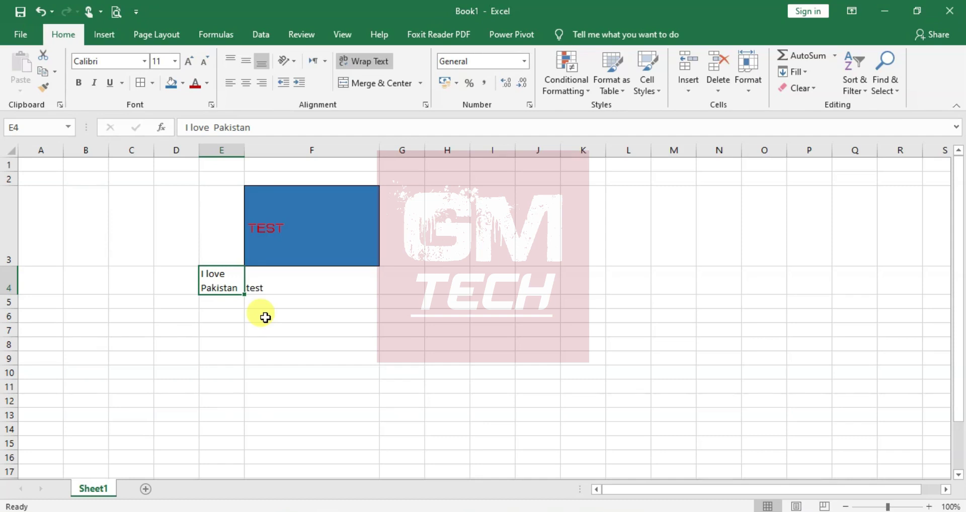
pyautogui.click(222, 305)
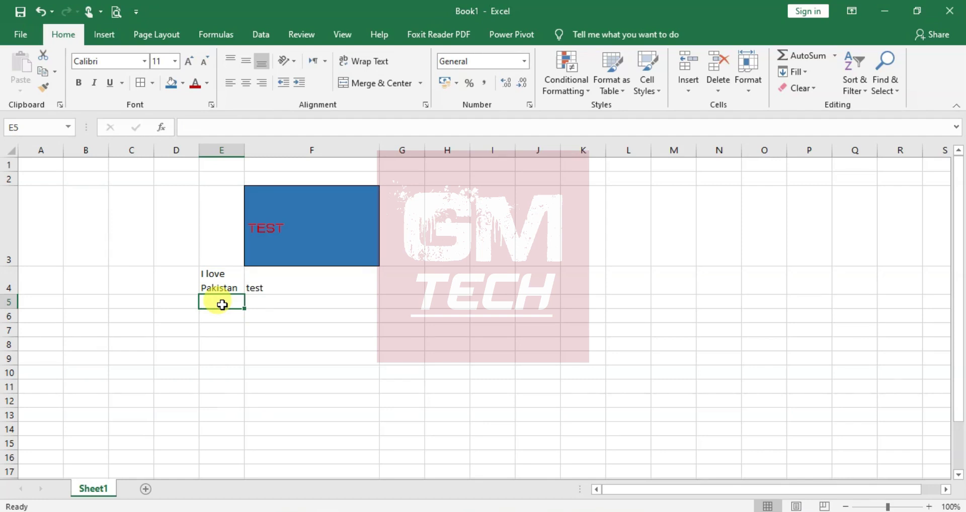
# Type the header 'age' into cell B5
pyautogui.click(92, 301)
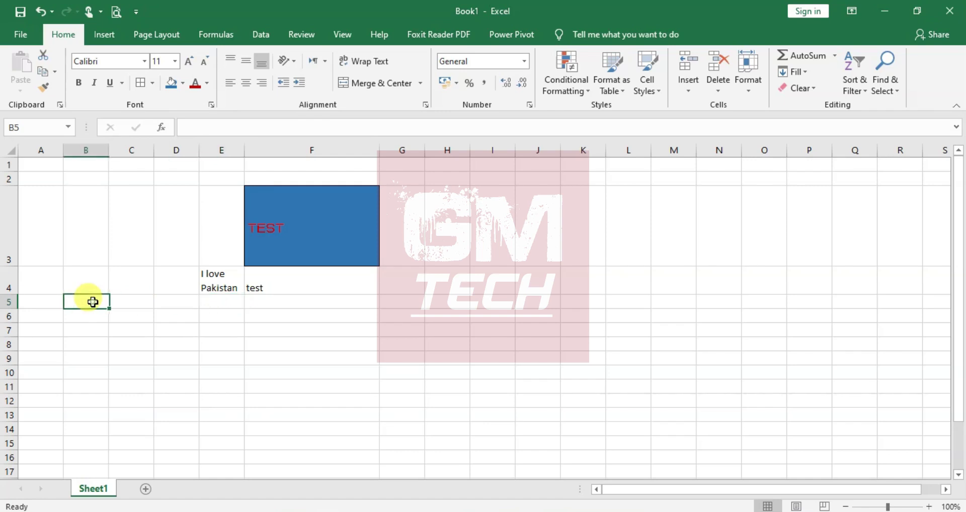
pyautogui.moveTo(93, 302); pyautogui.dragTo(172, 299)
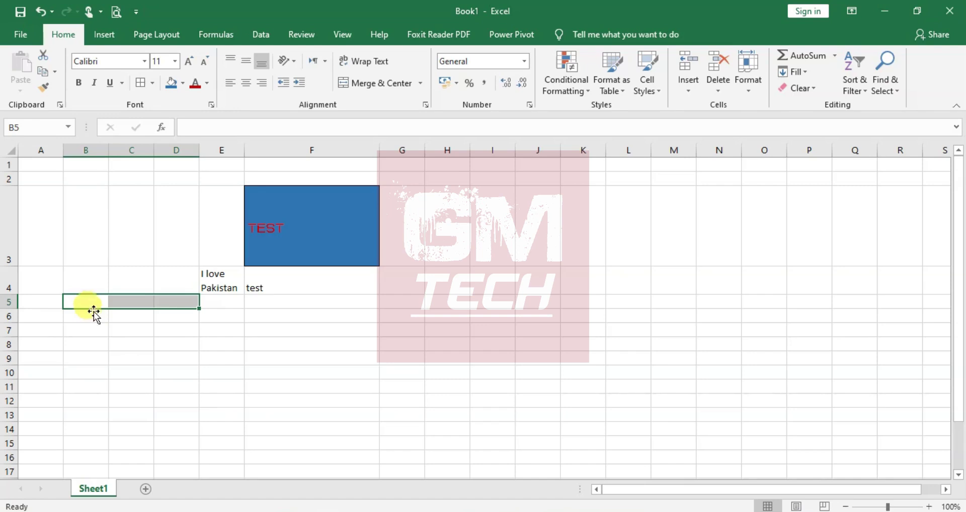
pyautogui.click(93, 301)
pyautogui.write('age')
pyautogui.press('Return')
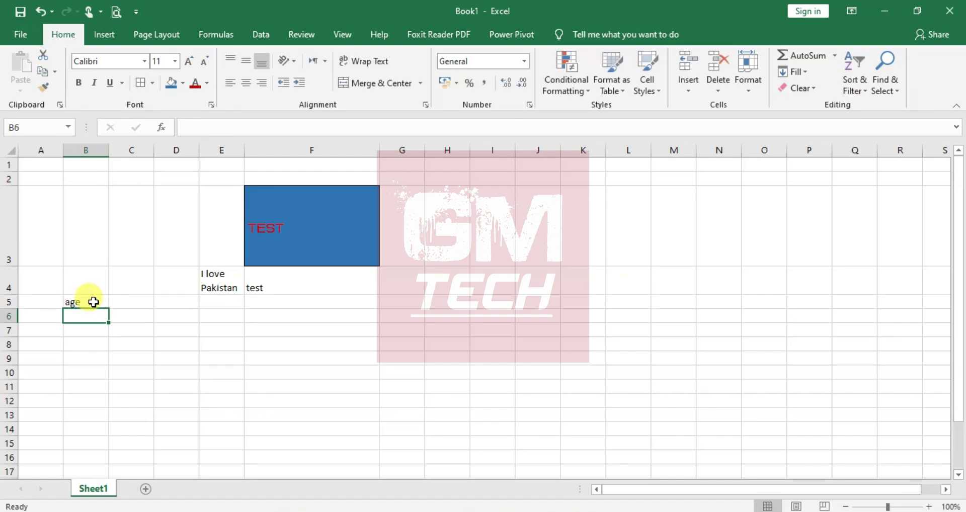
# Enter 2000, 15 and 04 into B6, C6 and D6
pyautogui.write('2000')
pyautogui.press('Tab')
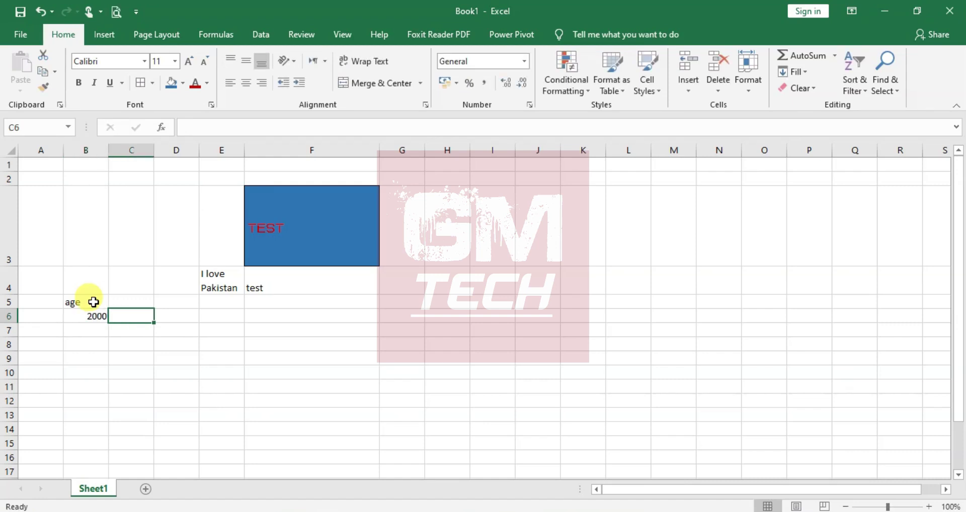
pyautogui.write('14')
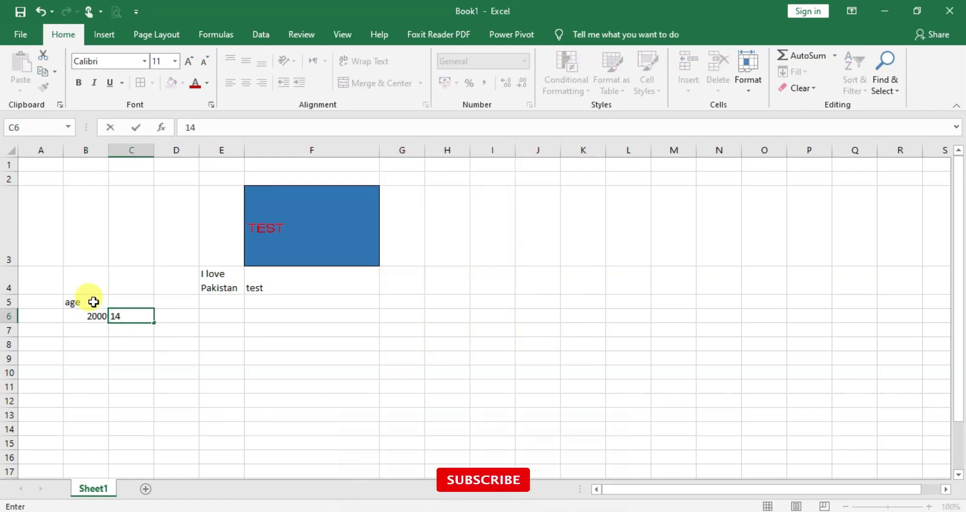
pyautogui.press('BackSpace')
pyautogui.press('BackSpace')
pyautogui.write('15')
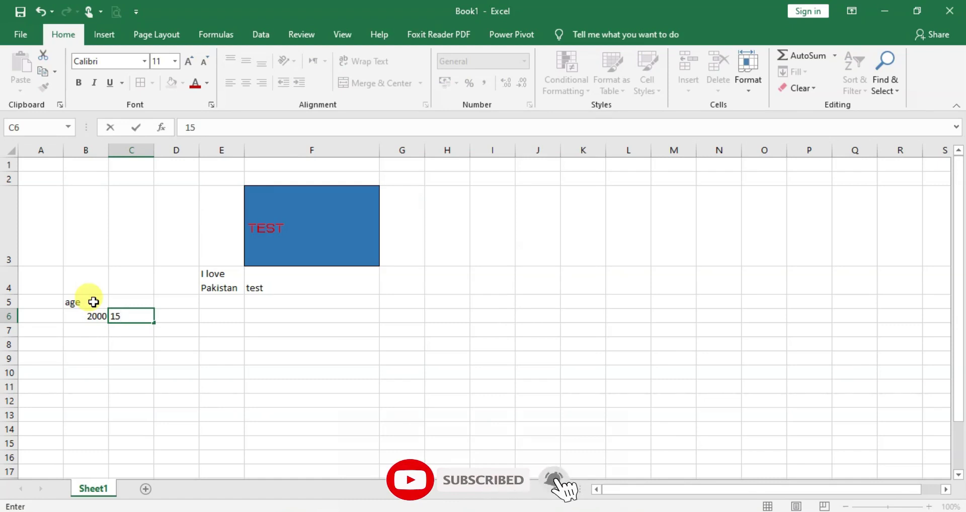
pyautogui.press('Tab')
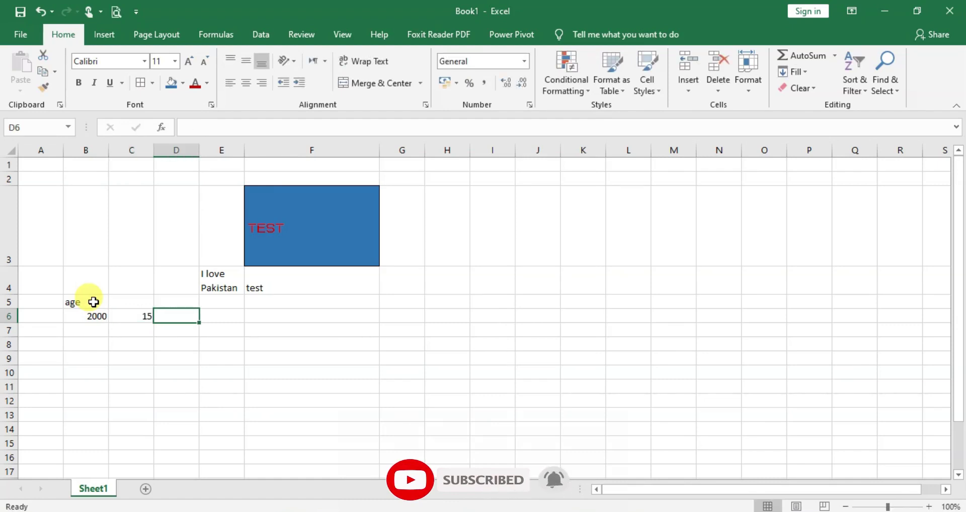
pyautogui.write('04')
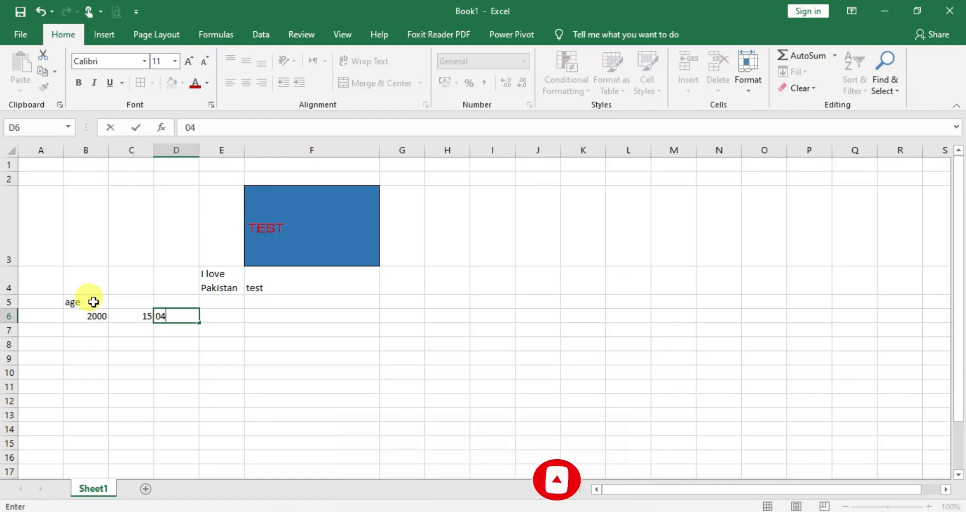
pyautogui.press('Return')
pyautogui.press('Up')
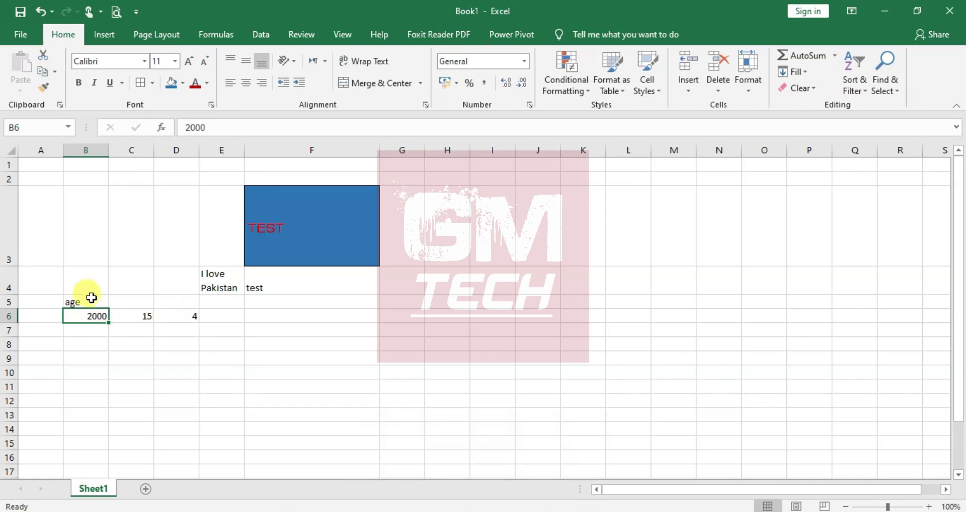
# Merge and centre 'age' across B5:D5, and apply All Borders to B5:D6
pyautogui.moveTo(91, 298); pyautogui.dragTo(176, 299)
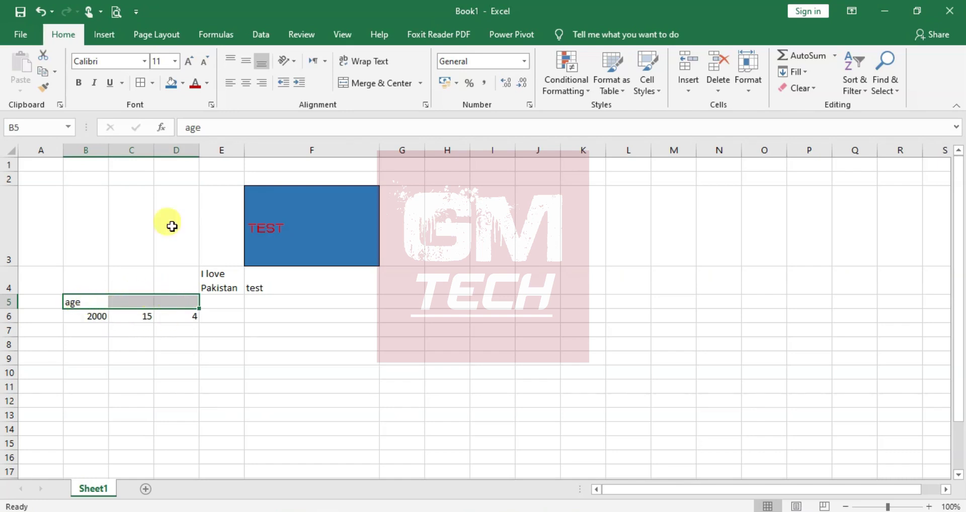
pyautogui.click(358, 87)
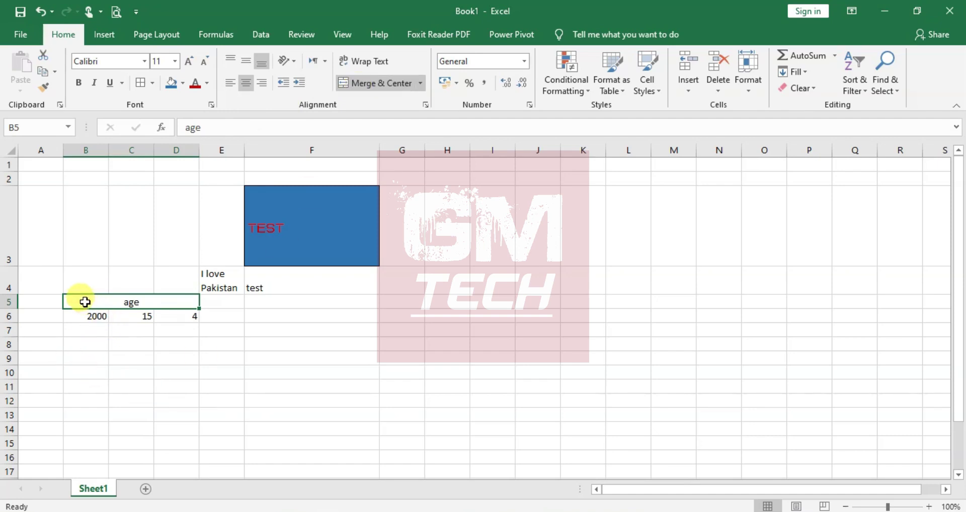
pyautogui.moveTo(85, 302); pyautogui.dragTo(84, 316)
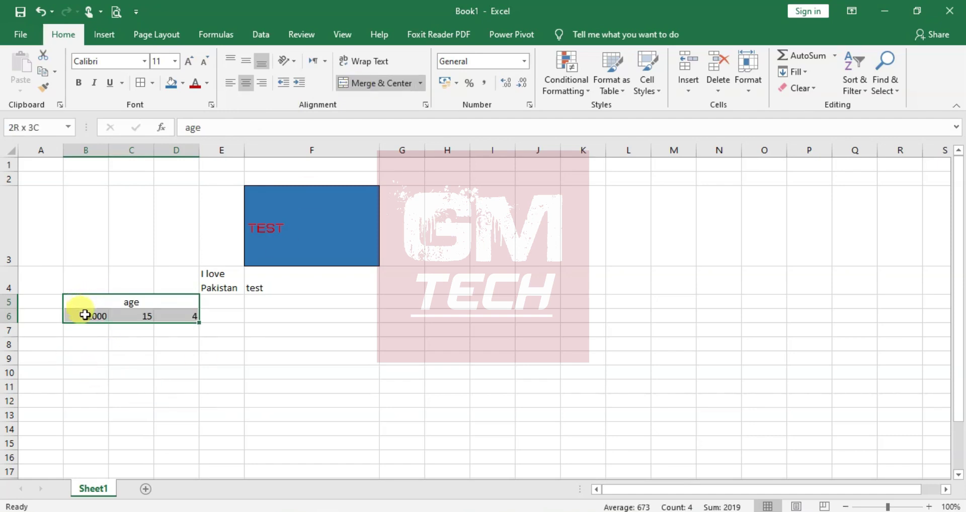
pyautogui.click(141, 83)
pyautogui.click(160, 343)
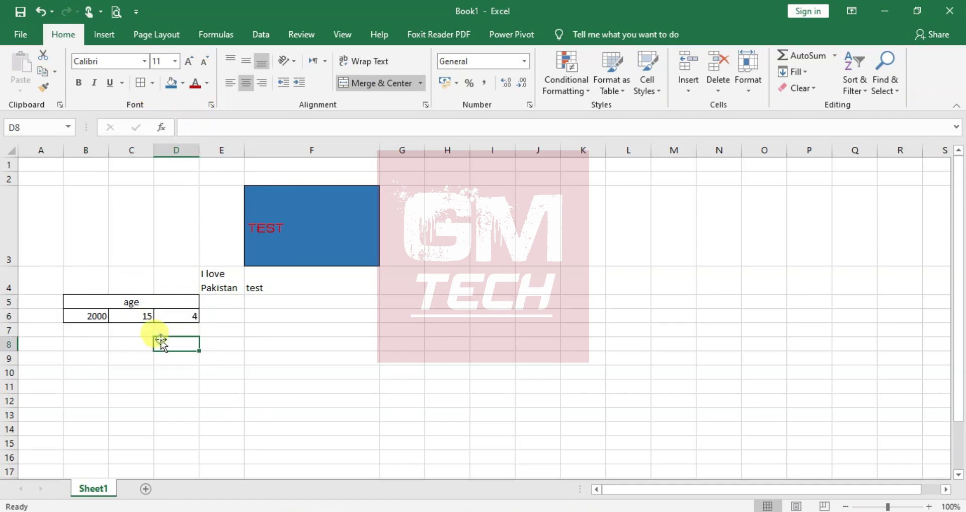